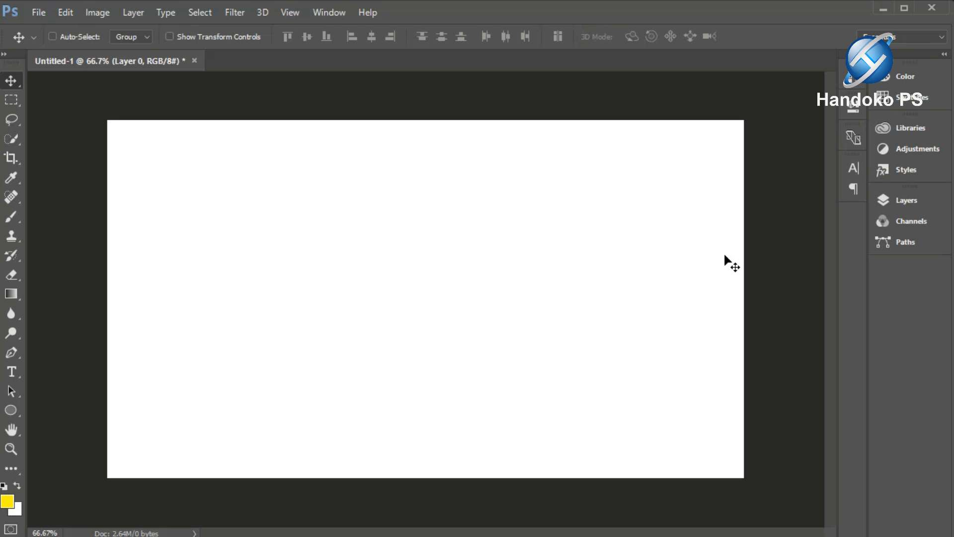
Apply a Color Overlay layer style in black (000000) to the background layer, Layer 0
click(883, 201)
double_click(790, 286)
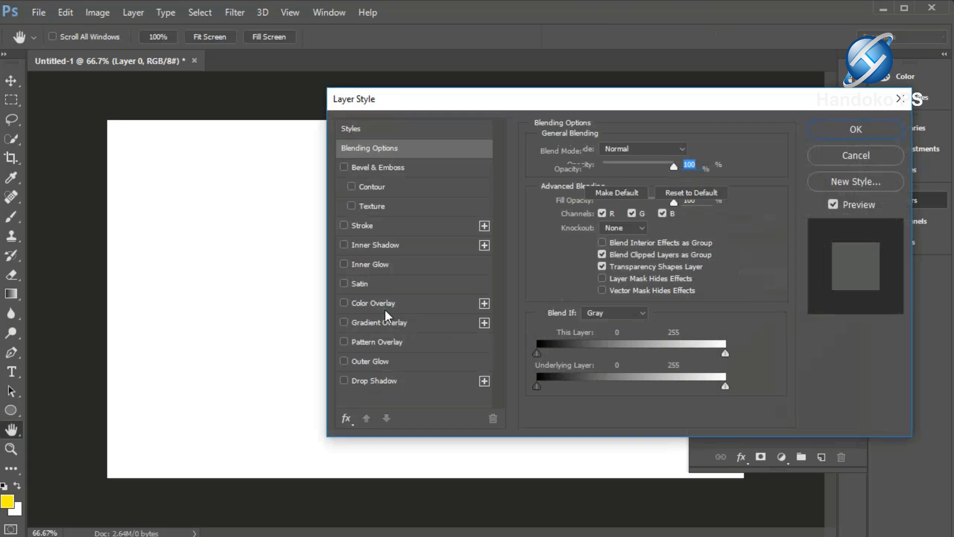
click(382, 304)
click(699, 157)
text(000000)
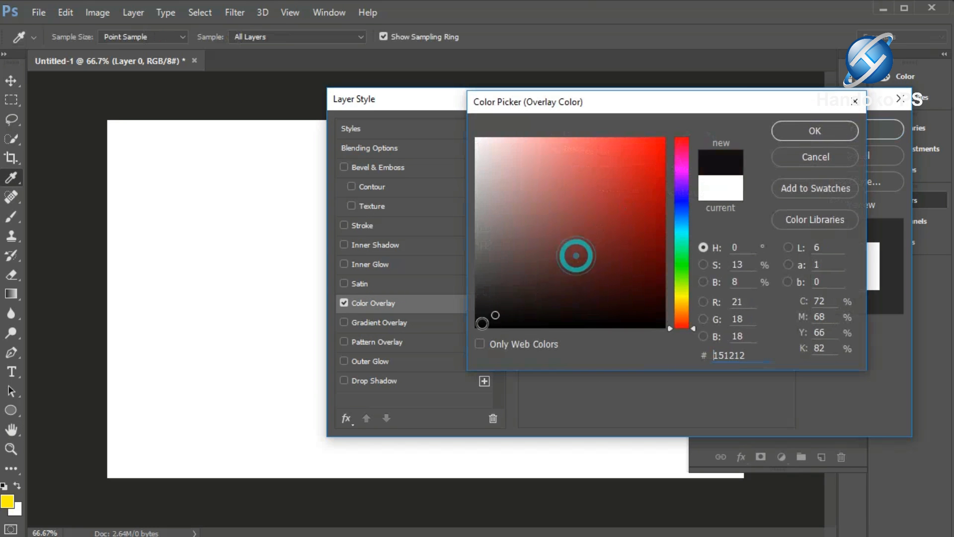
click(803, 130)
click(845, 131)
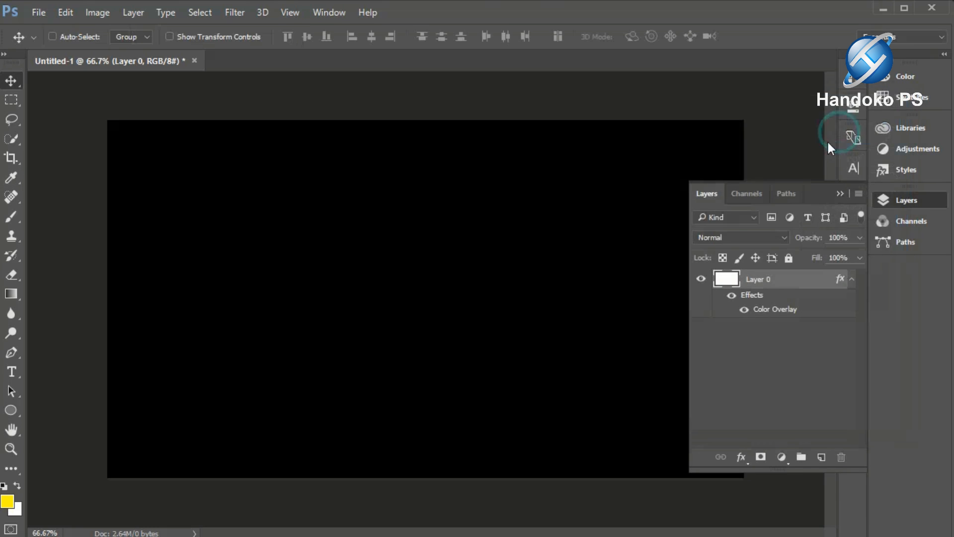
Draw a yellow circle about 399 px in diameter on the black canvas, left of its center
click(12, 410)
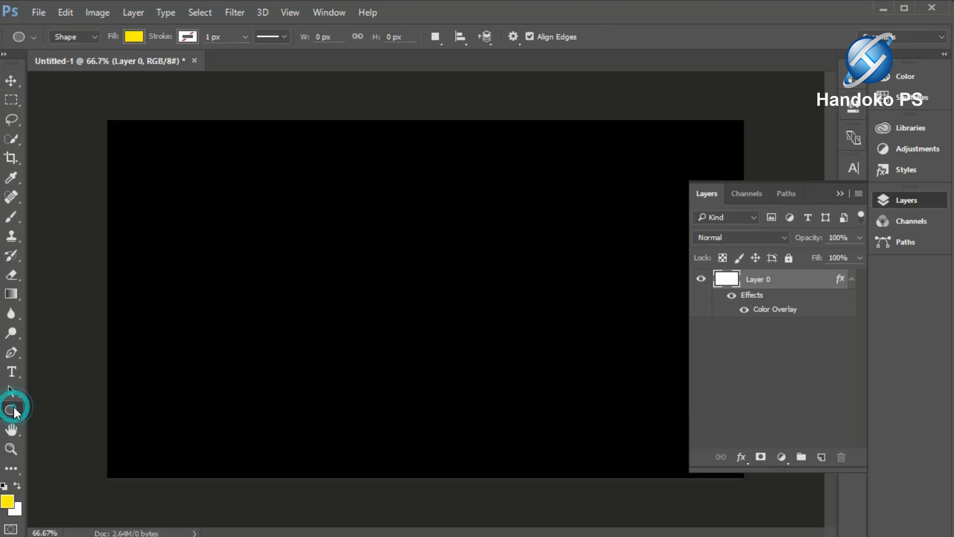
drag(225, 197, 464, 395)
click(810, 100)
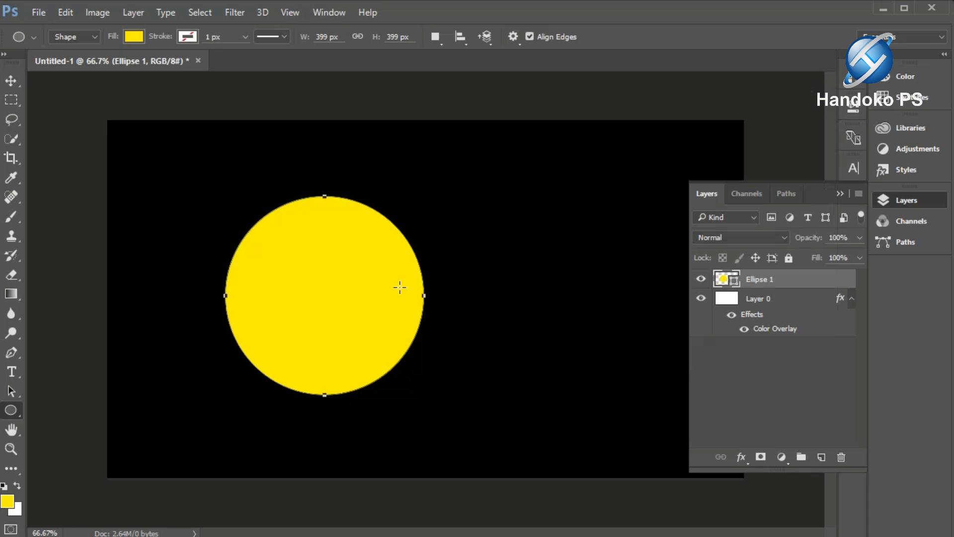
Scale the yellow circle proportionally to about 136% and move it to the right half of the canvas
click(16, 81)
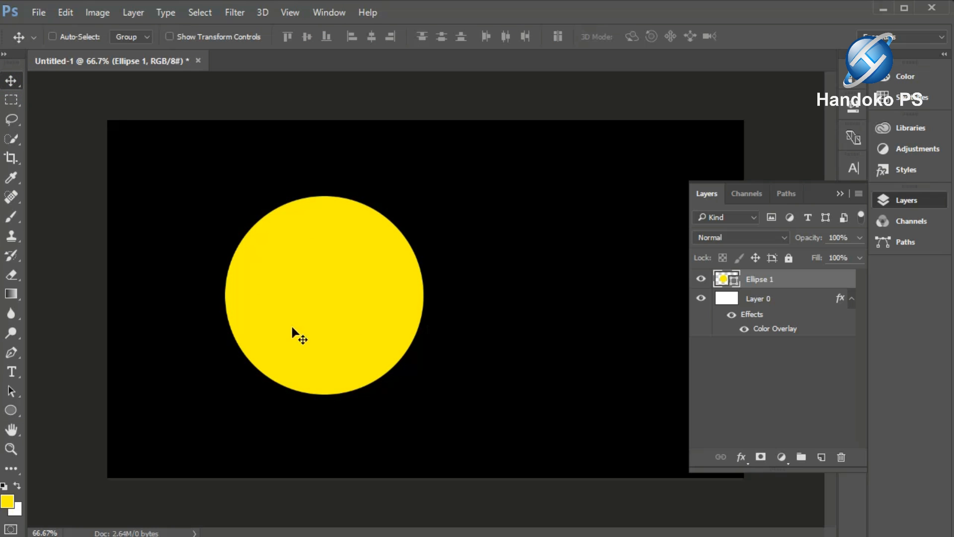
key(ctrl)
key(ctrl+t)
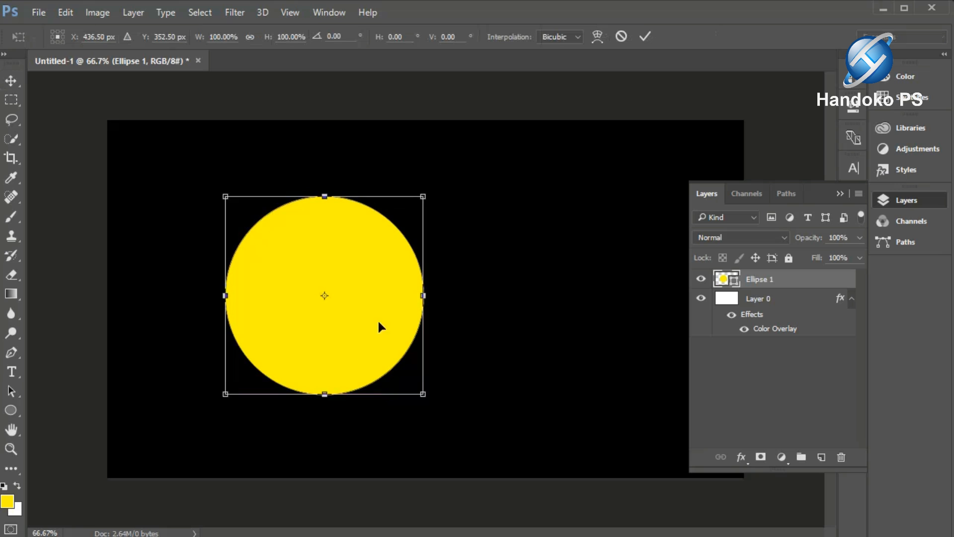
drag(424, 195, 504, 132)
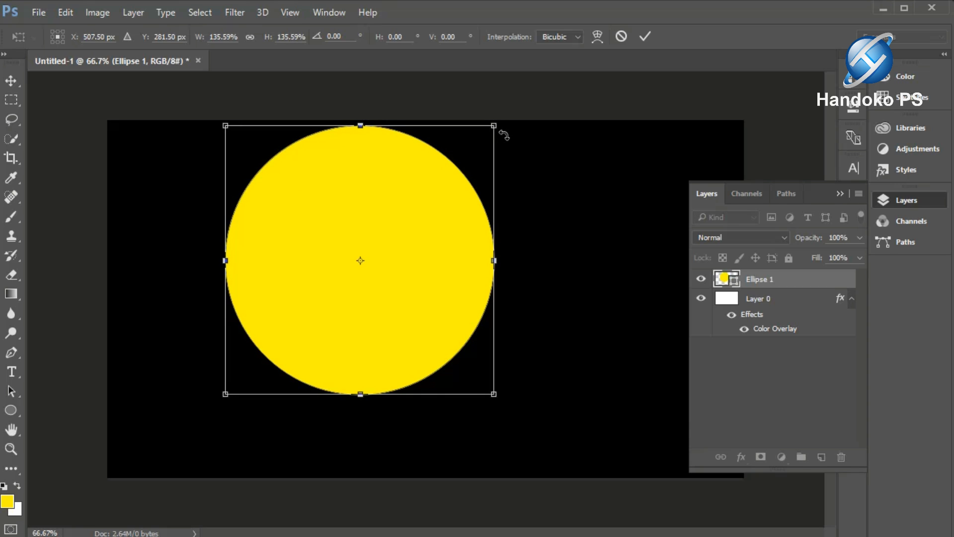
key(Return)
drag(389, 227, 536, 260)
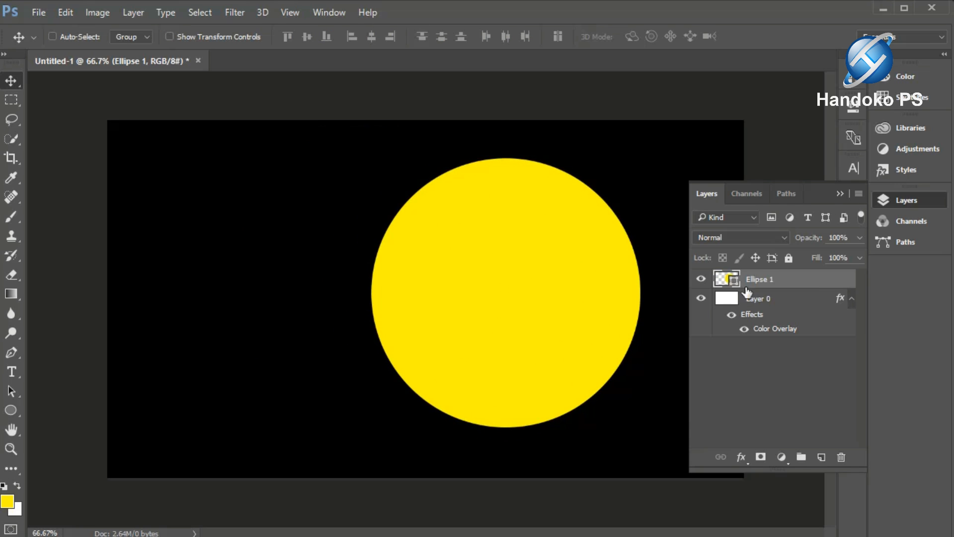
Give the circle a black Color Overlay and a 10 px white Stroke positioned Inside
double_click(800, 280)
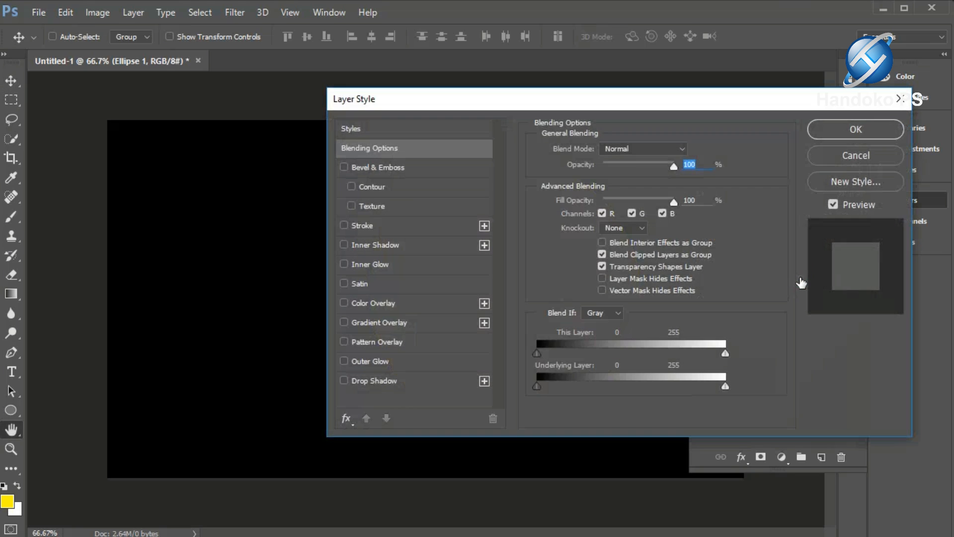
click(380, 304)
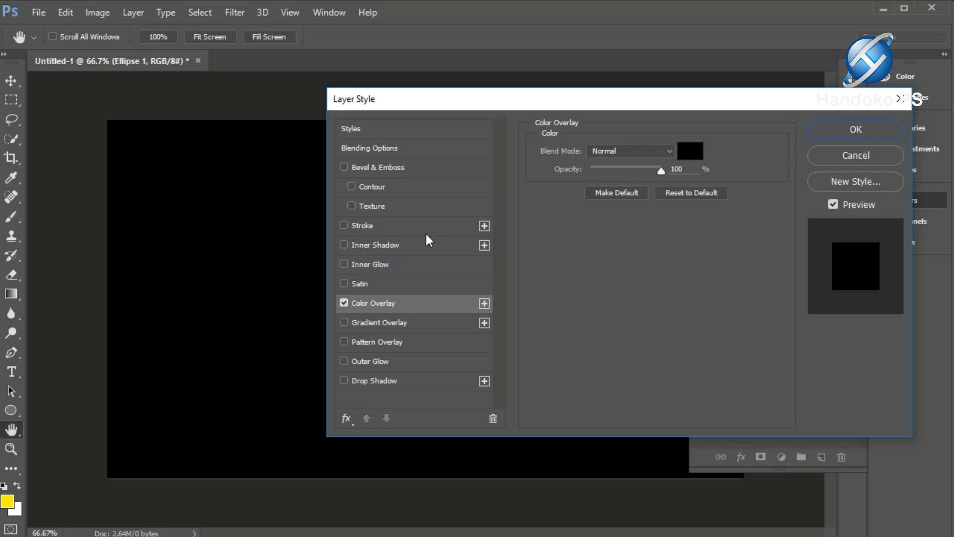
click(389, 227)
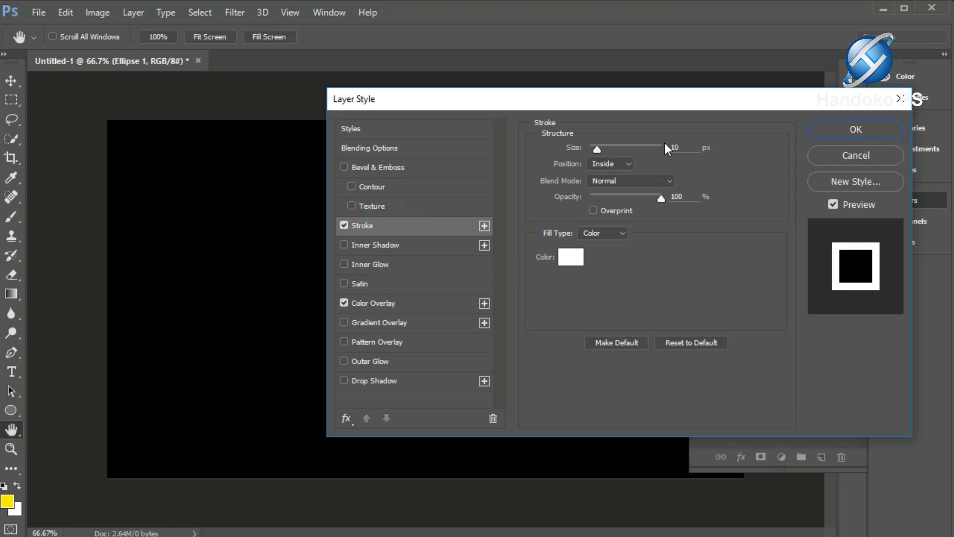
mouse_move(622, 98)
mouse_down()
mouse_move(458, 303)
mouse_move(473, 303)
mouse_up()
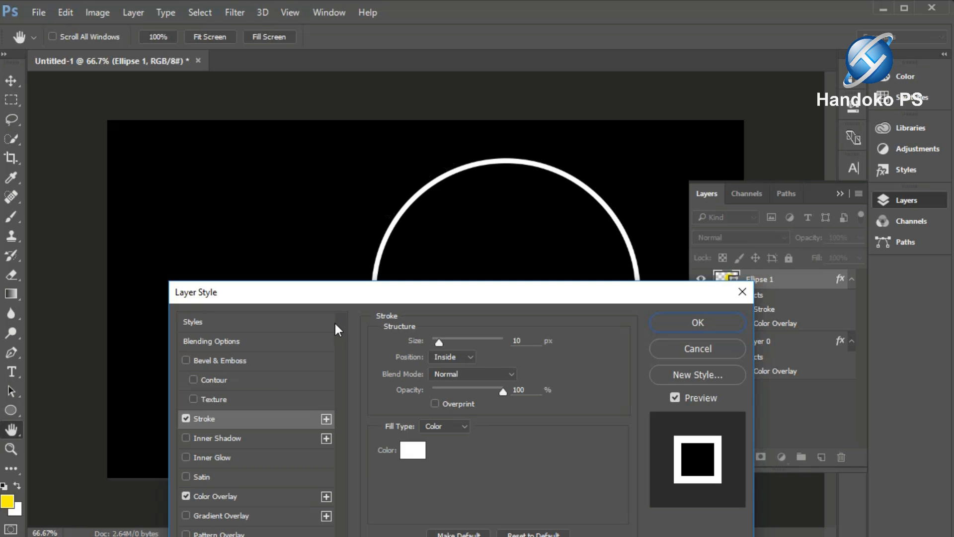
click(413, 449)
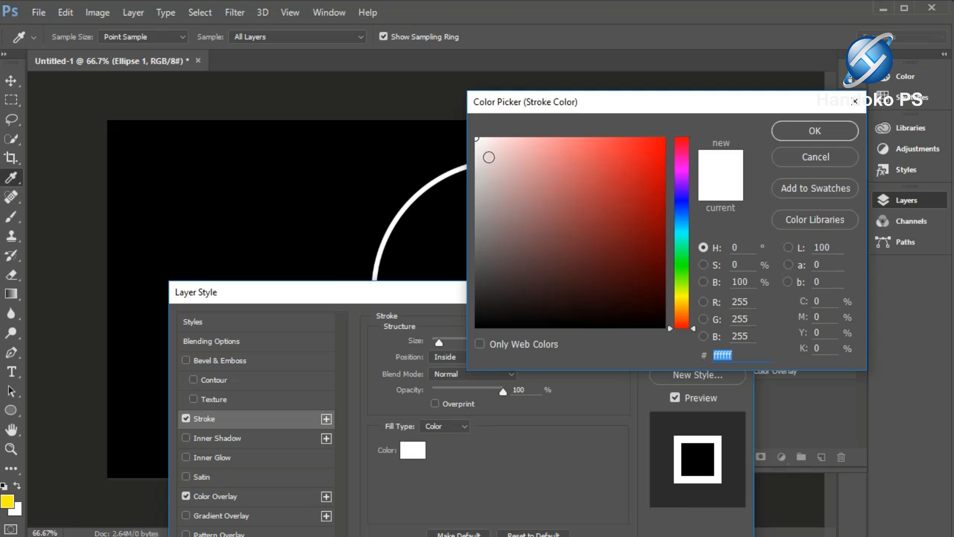
click(744, 355)
double_click(743, 355)
click(810, 130)
click(694, 322)
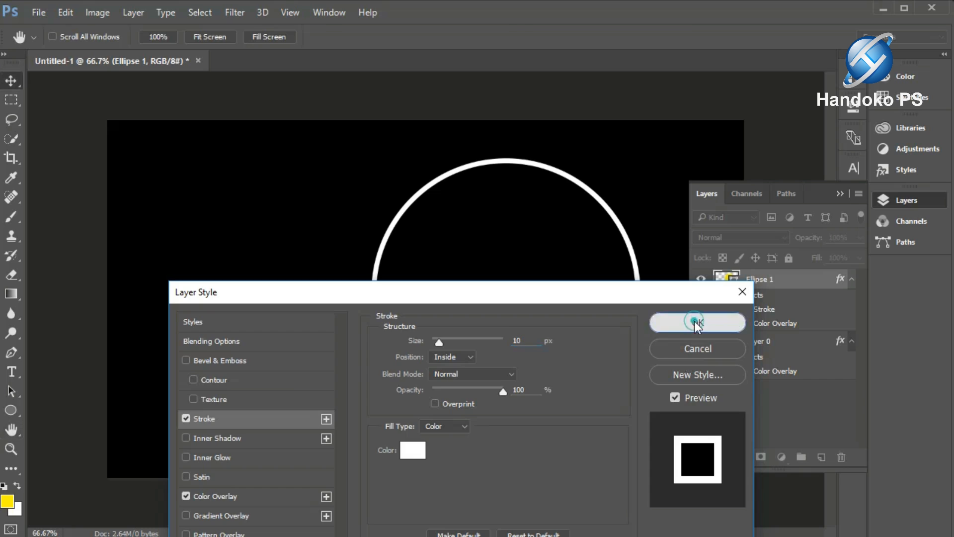
click(840, 194)
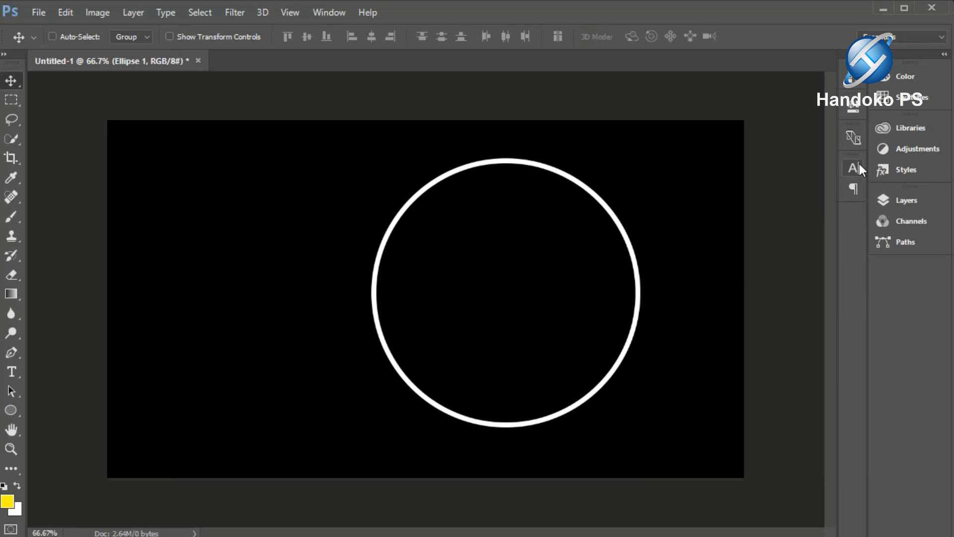
On a new layer, draw a second yellow circle about 420 px in diameter beside the white ring
click(905, 204)
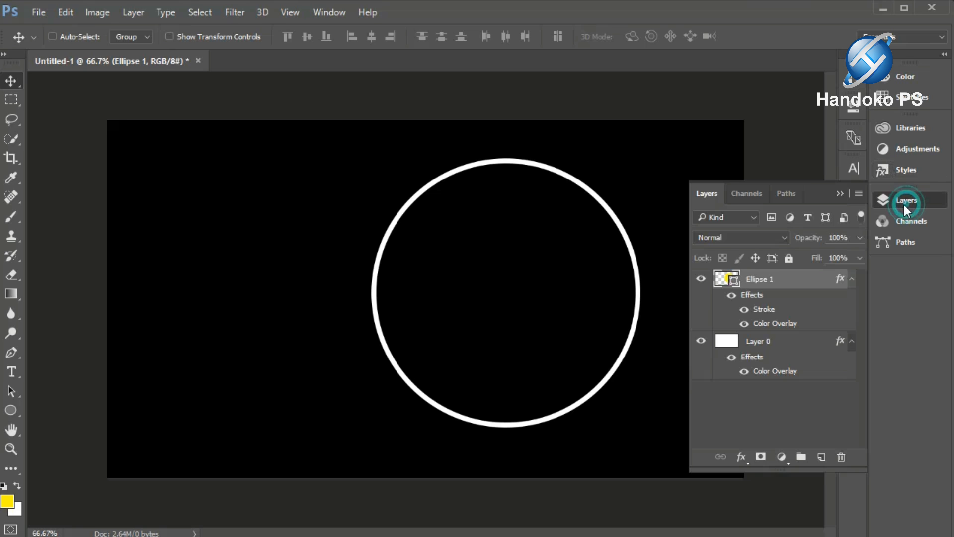
click(822, 457)
click(18, 407)
drag(144, 207, 356, 417)
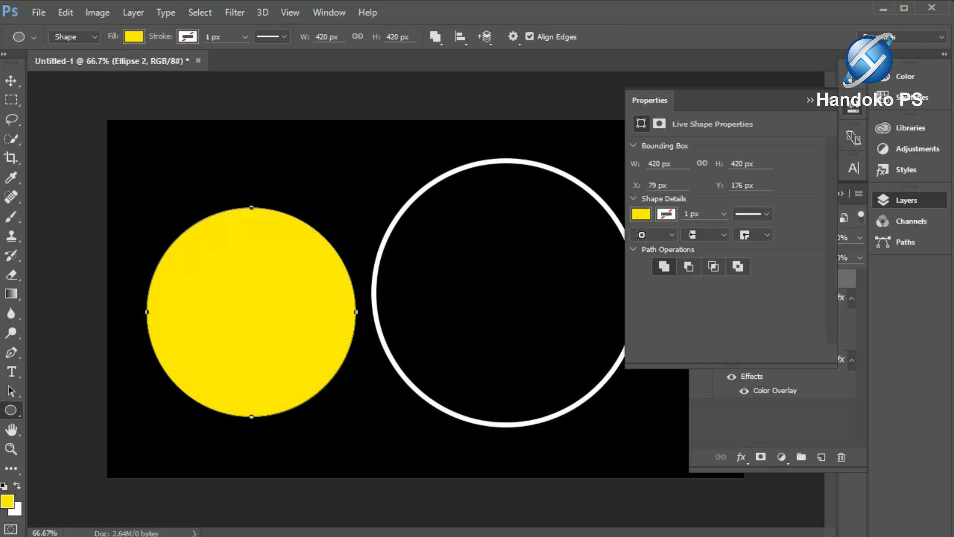
click(11, 81)
click(810, 100)
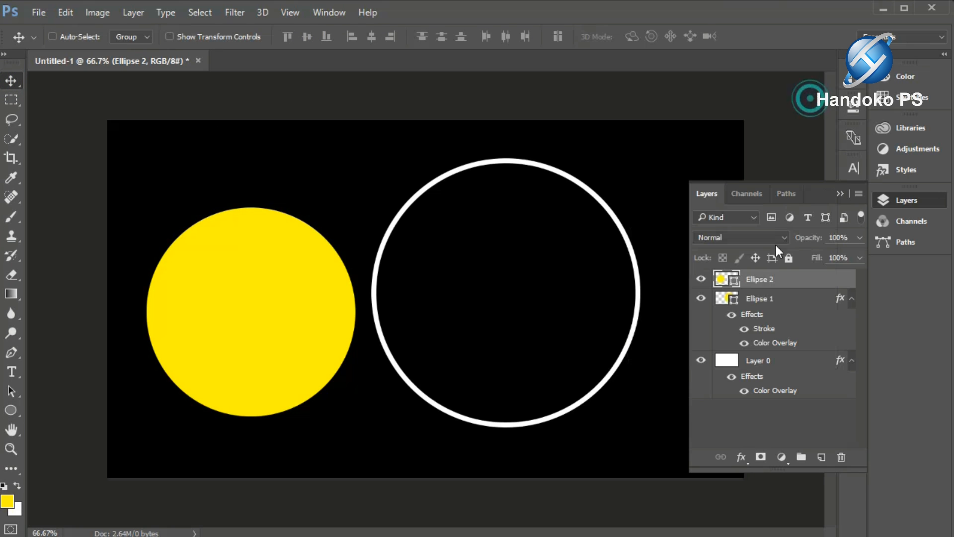
Give the second circle a black Color Overlay and a 10 px white Stroke
click(801, 279)
key(h)
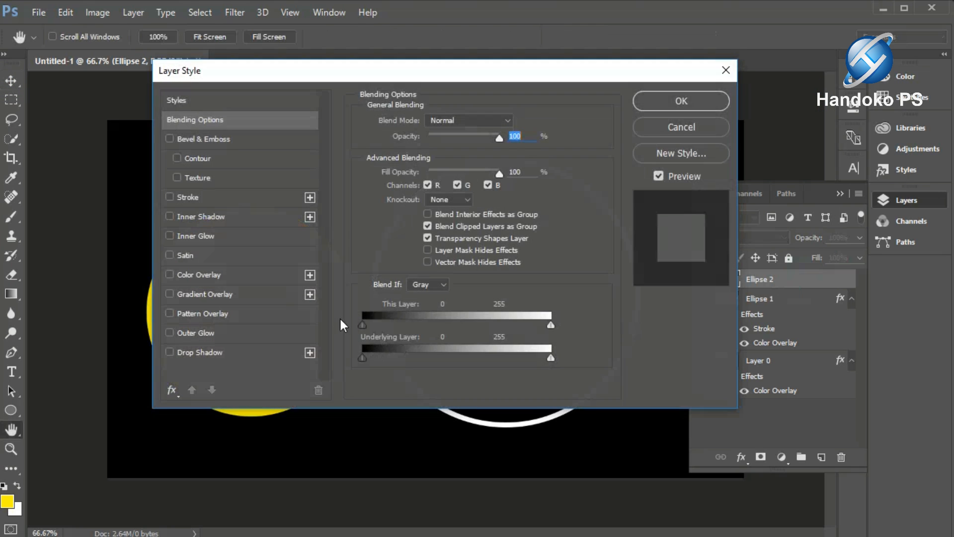
click(249, 275)
click(219, 195)
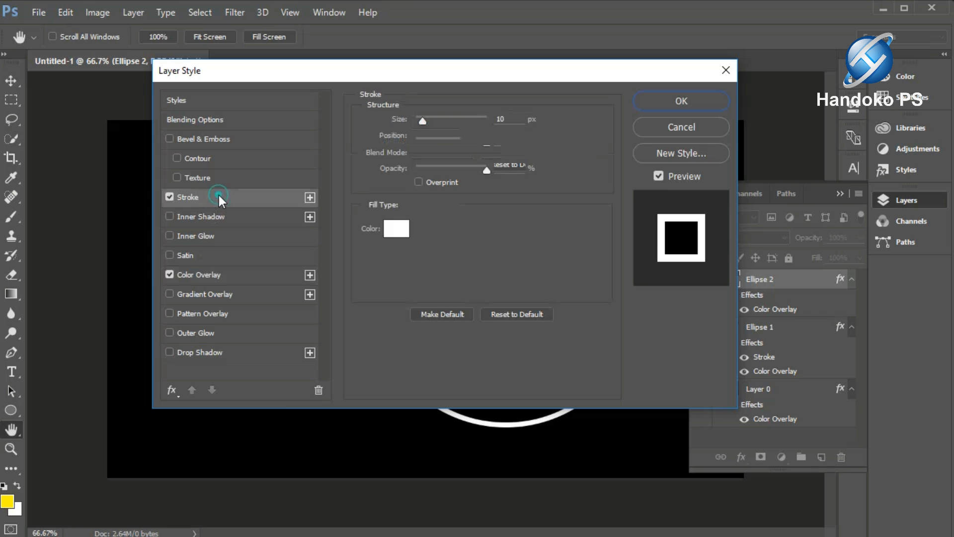
click(661, 102)
key(v)
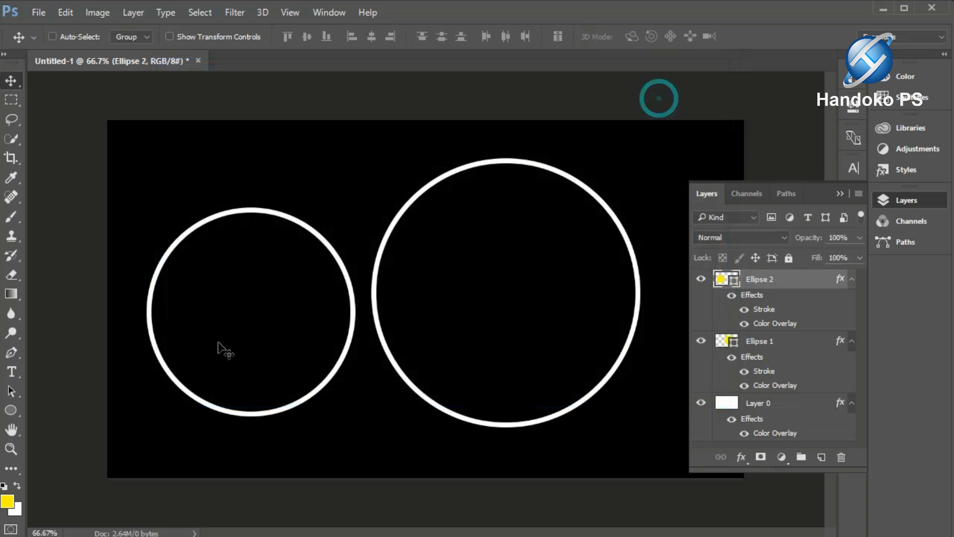
Move the second ring inside the large ring and scale it proportionally to about 68%
drag(252, 311, 511, 293)
key(ctrl)
key(ctrl+t)
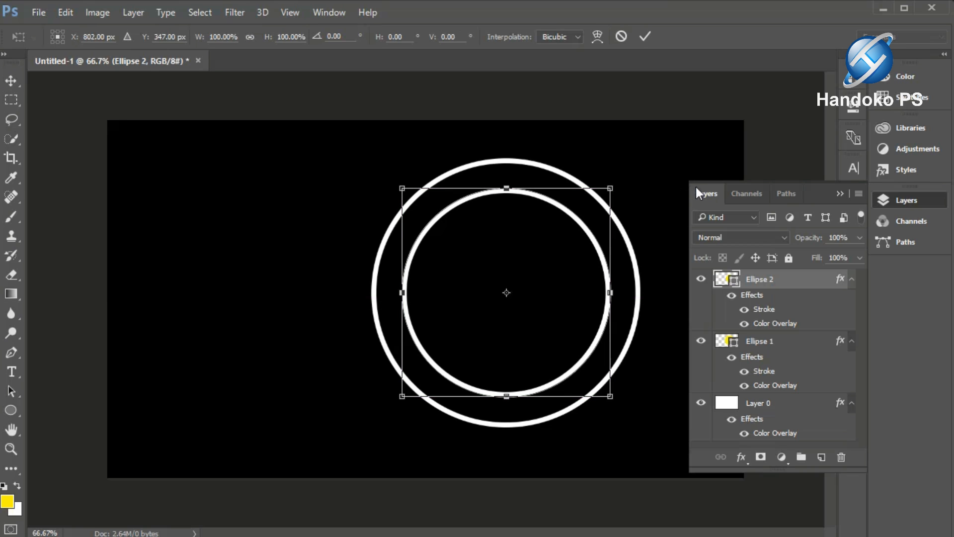
drag(614, 186, 544, 256)
drag(502, 326, 533, 293)
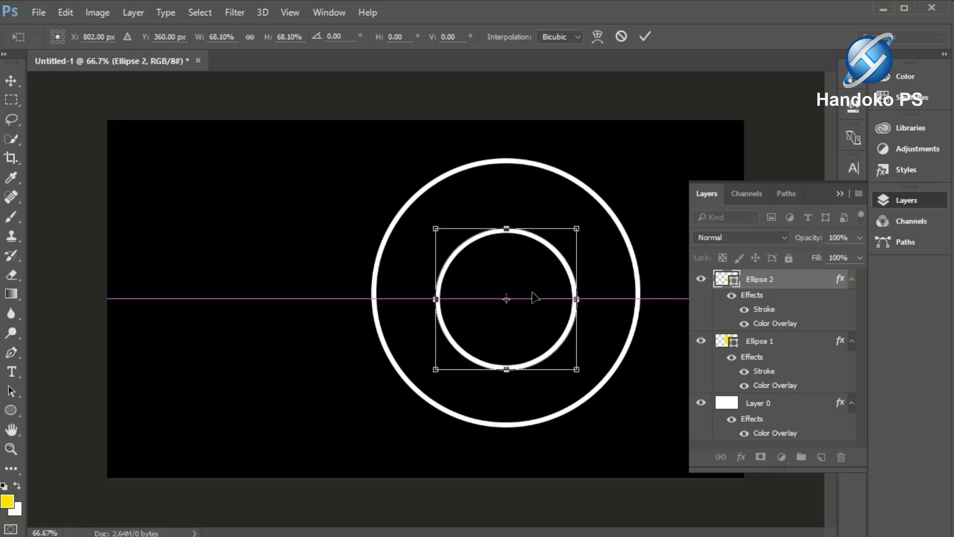
key(Return)
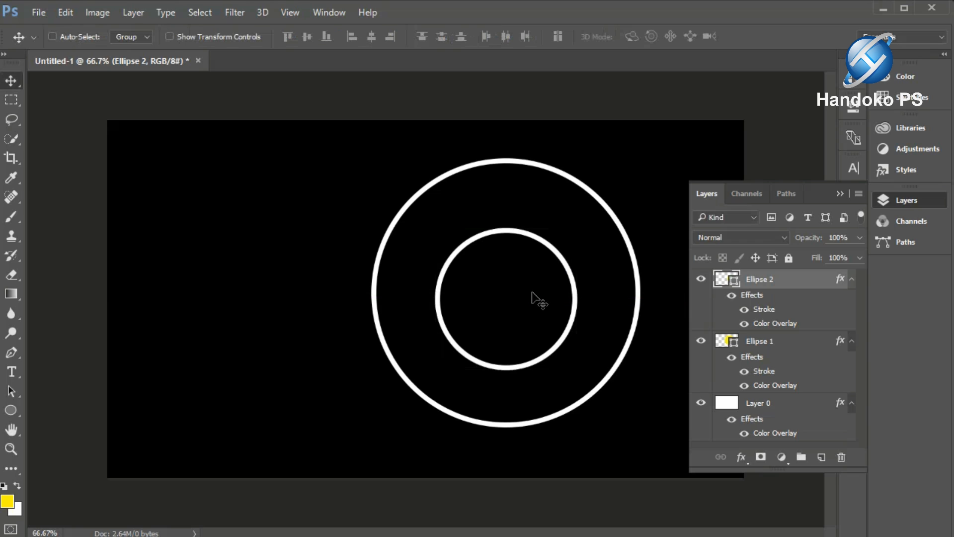
Shift the small ring slightly upward to center it within the large ring
drag(533, 294, 532, 291)
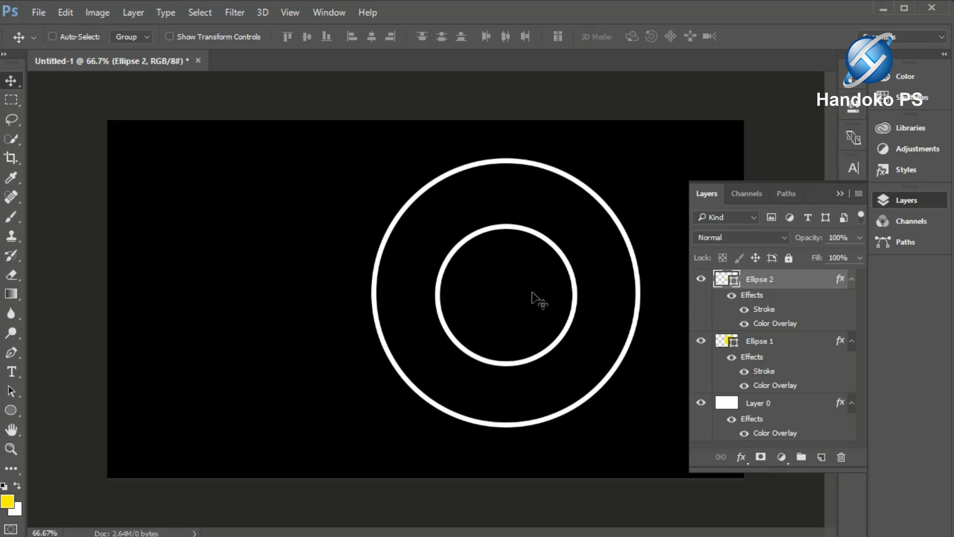
key(Up)
key(Up)
key(Up)
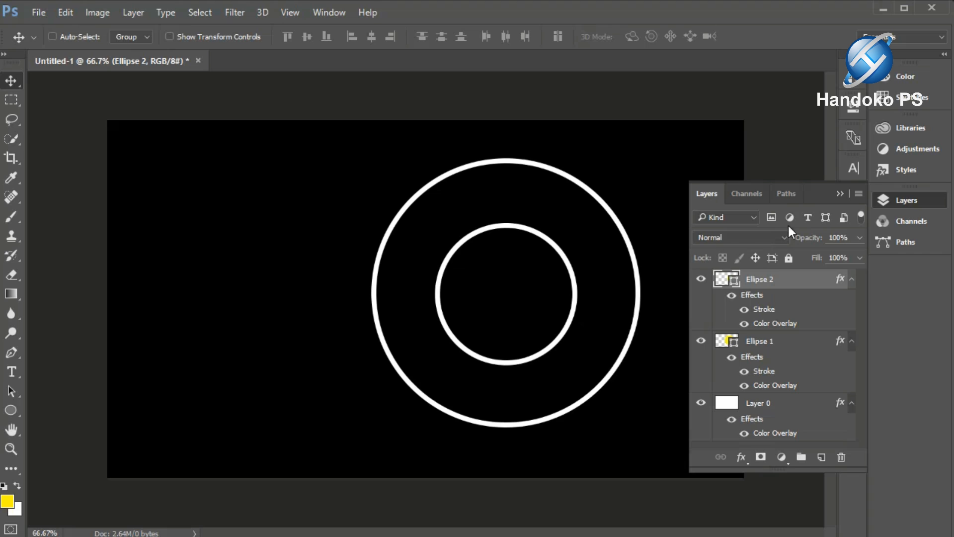
click(840, 193)
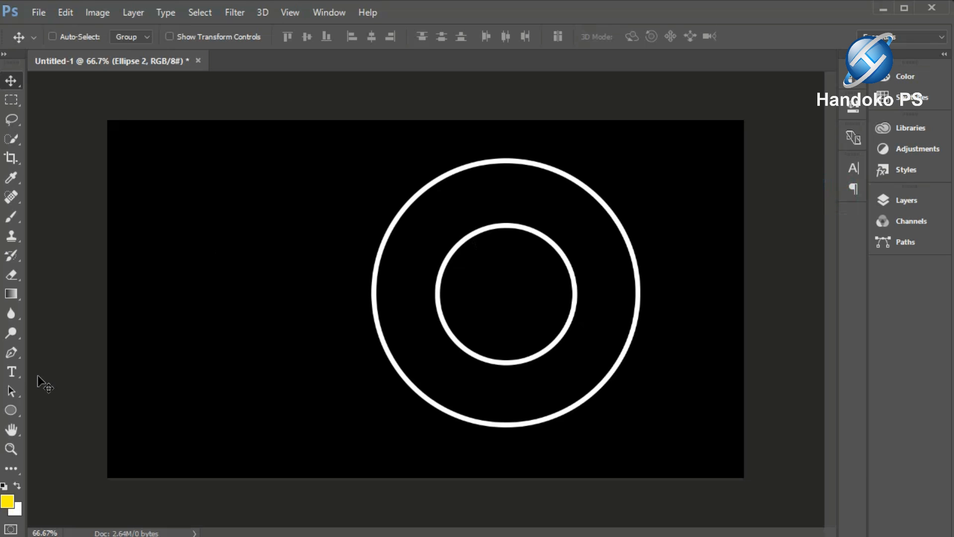
Add the text "HandokoPs" in black and enlarge it to about 122.56 pt, overlapping the large ring's lower-left edge
click(12, 373)
click(156, 398)
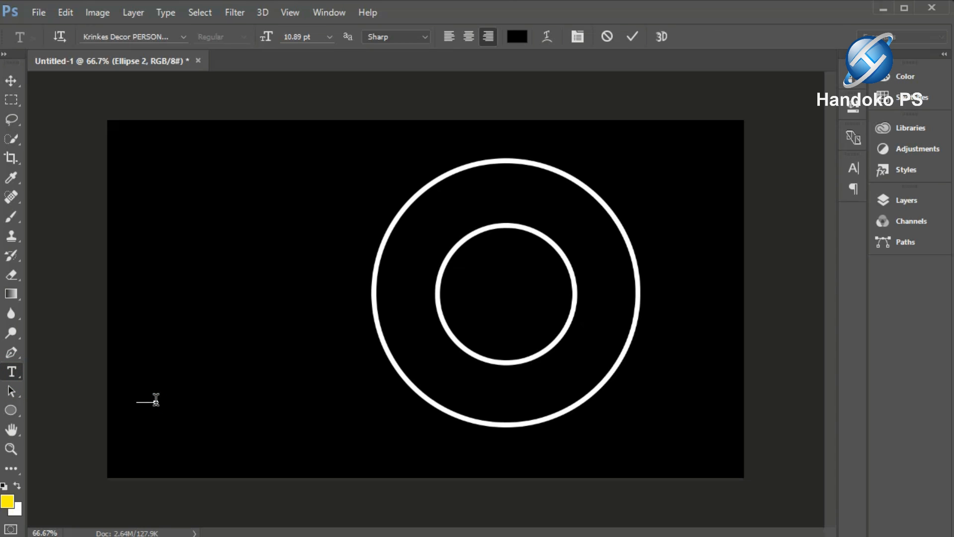
key(ctrl+a)
drag(158, 398, 434, 321)
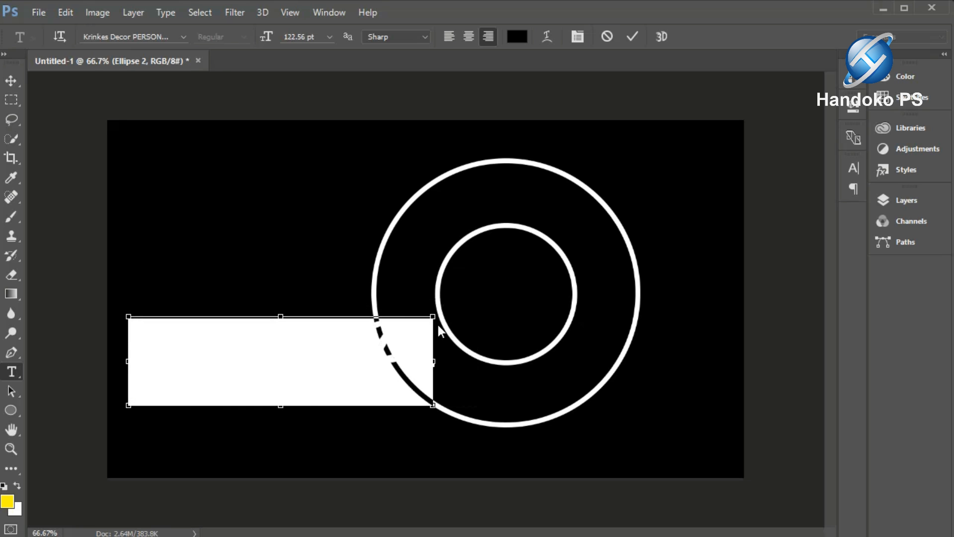
click(412, 351)
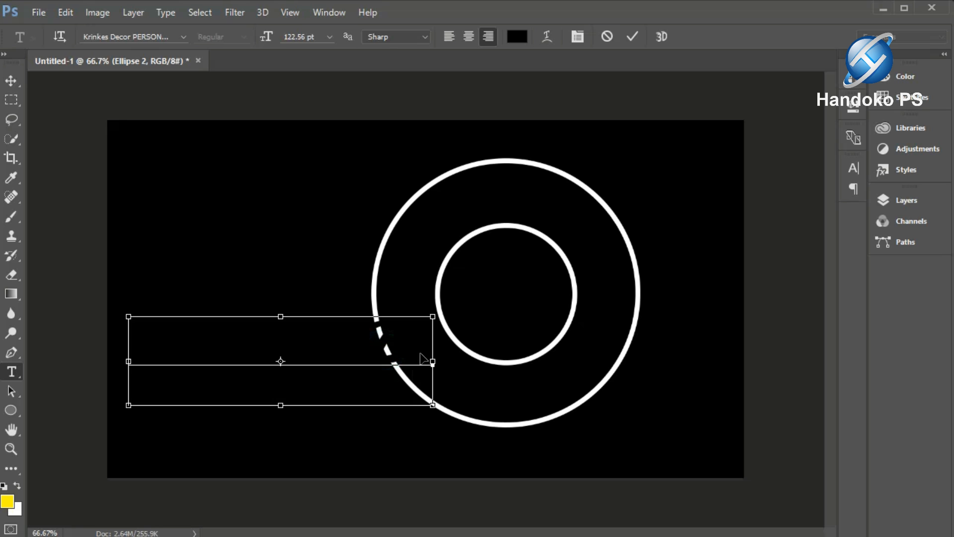
key(ctrl+a)
click(11, 80)
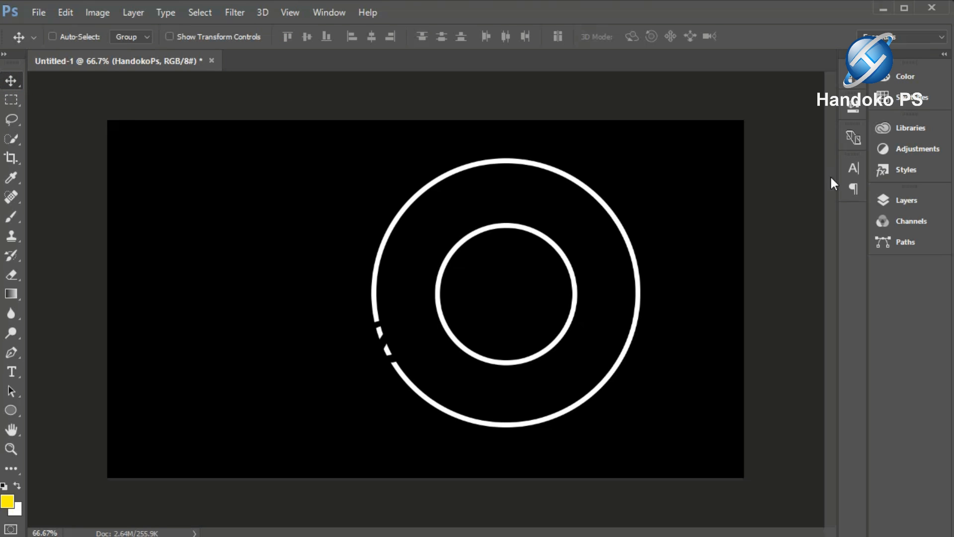
Apply a white Color Overlay to the HandokoPs text layer
click(900, 198)
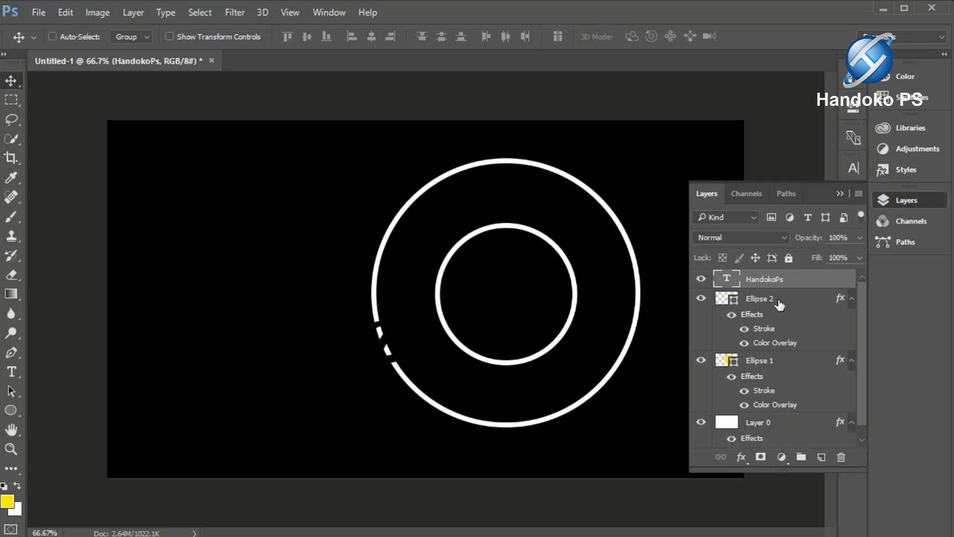
double_click(814, 280)
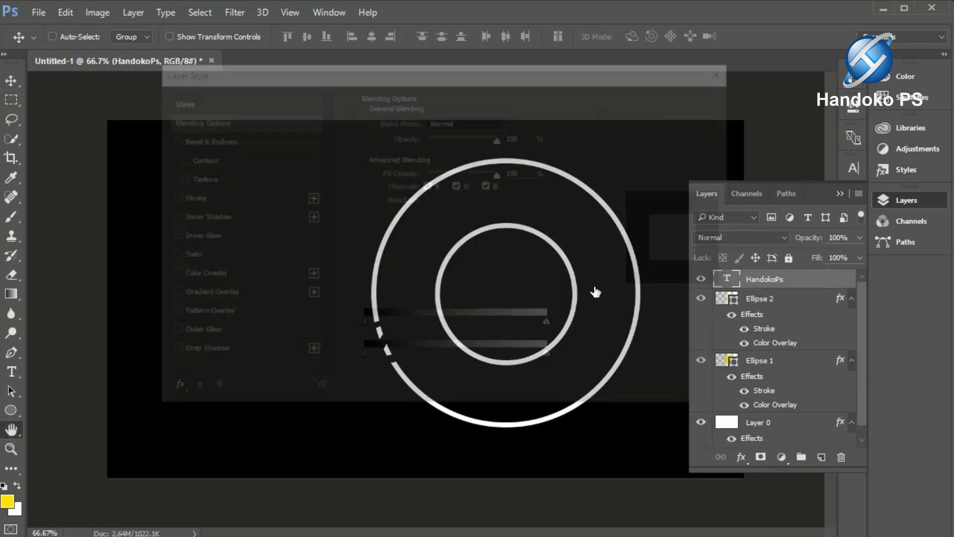
click(183, 277)
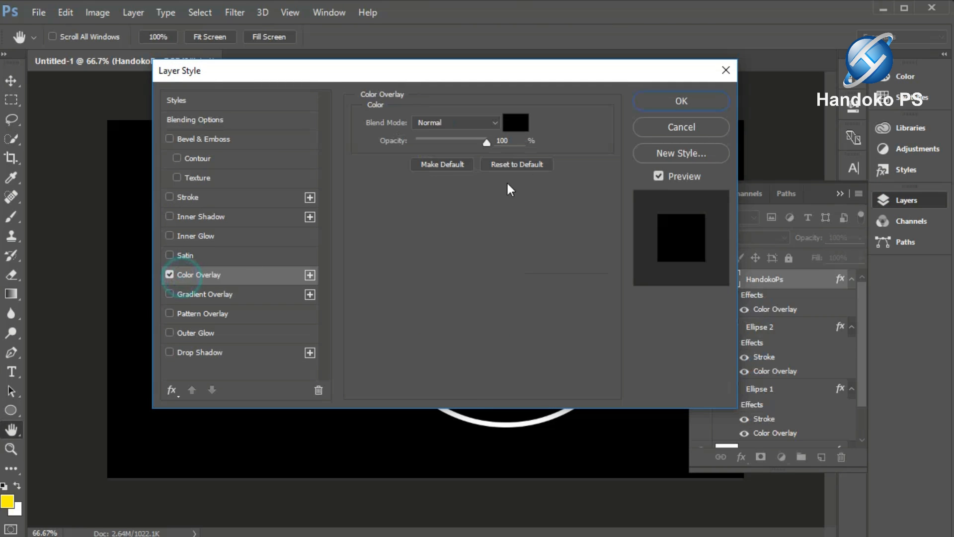
click(516, 124)
click(828, 132)
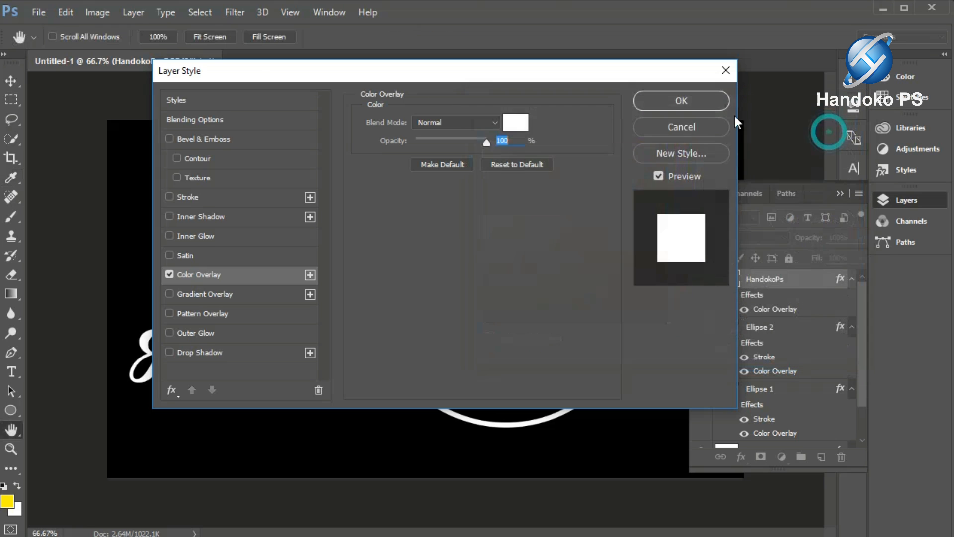
click(708, 108)
click(840, 193)
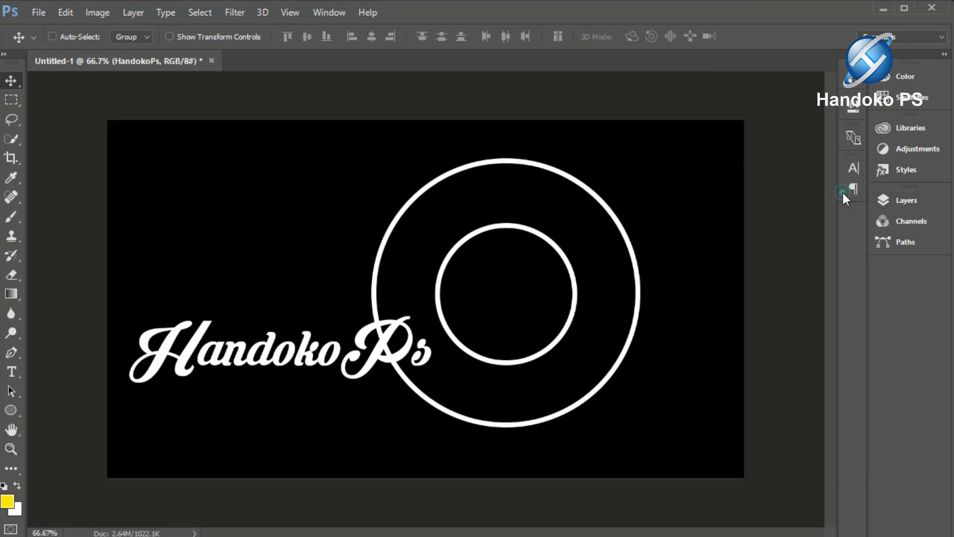
Move the HandokoPs text across the middle of the two rings and nudge it up and left to center it
drag(274, 357, 506, 298)
key(Up)
key(Up)
key(Up)
key(Up)
key(Up)
key(Up)
key(Up)
key(Up)
key(Left)
key(Left)
key(Left)
key(Left)
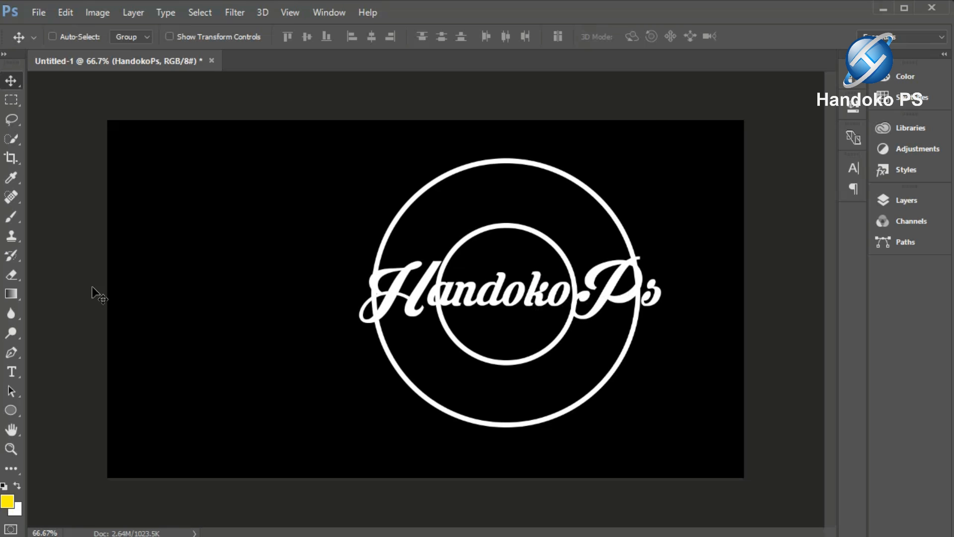
Add a new empty layer directly above the small ring's Ellipse 2 layer
click(903, 201)
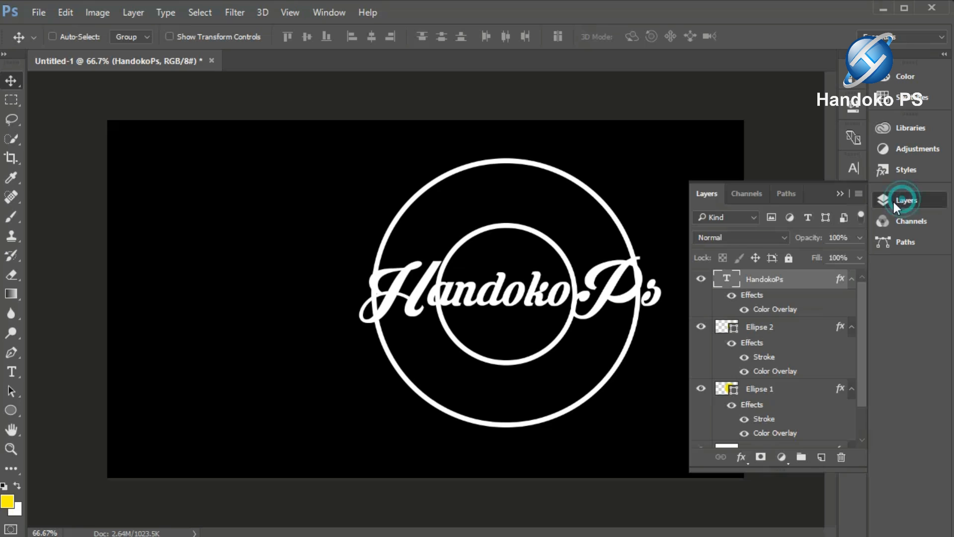
click(803, 328)
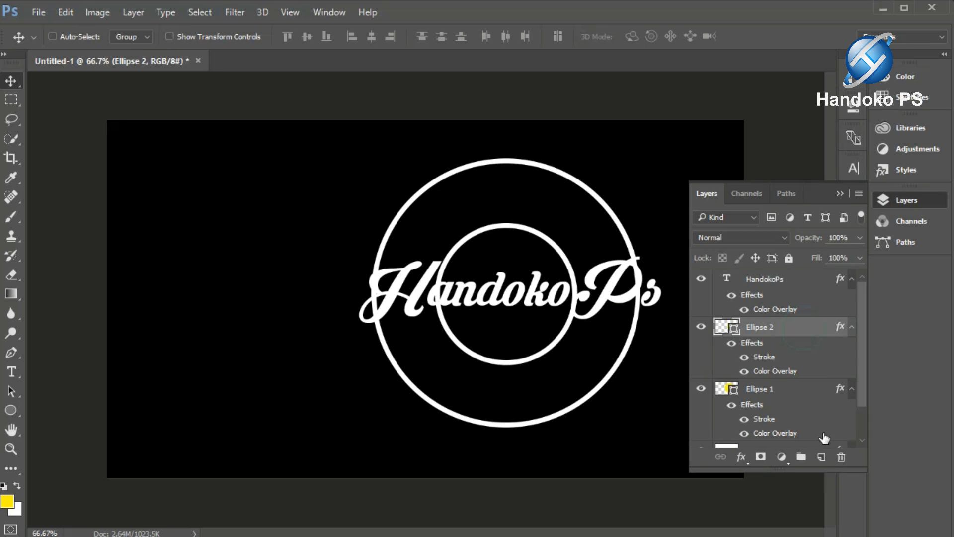
click(821, 457)
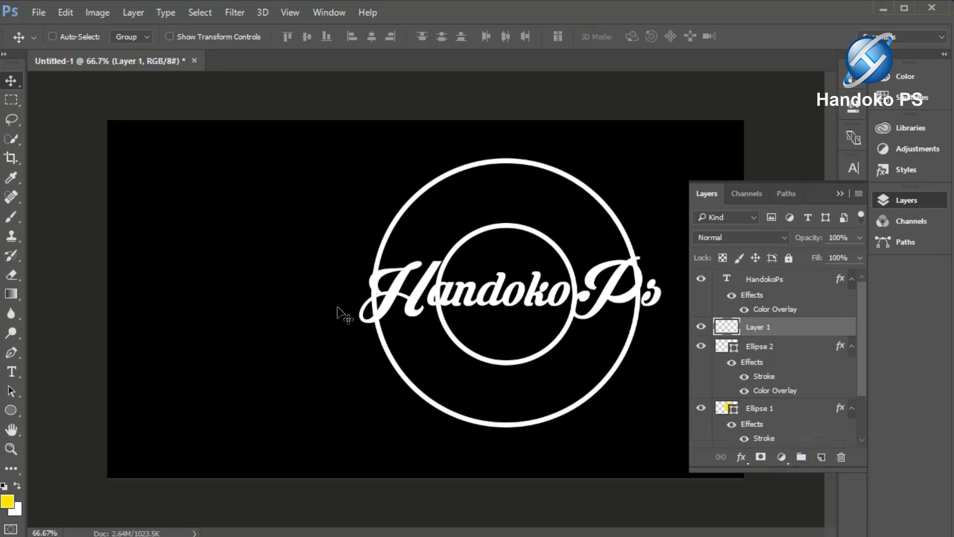
Draw a yellow rectangle about 623 × 152 px behind the HandokoPs text, covering the middle of both rings
click(12, 411)
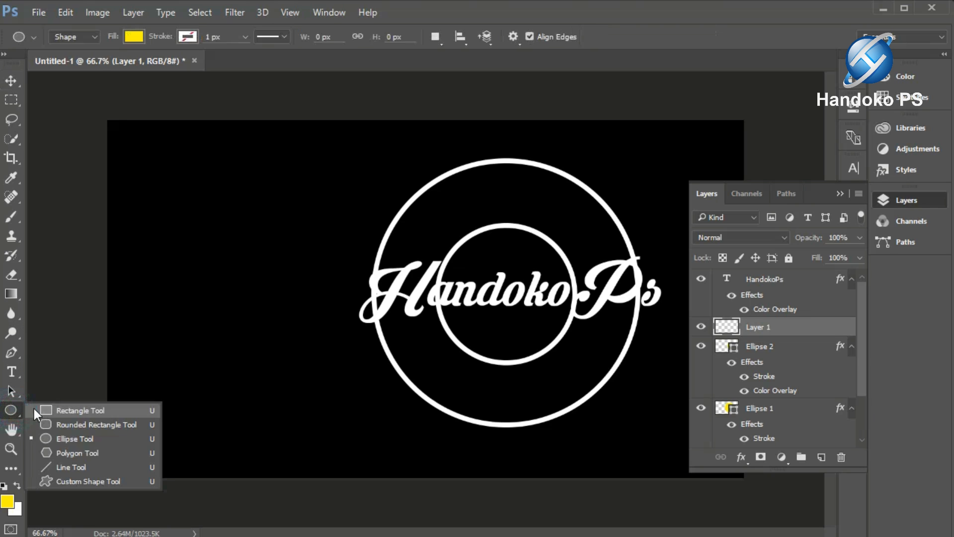
click(75, 410)
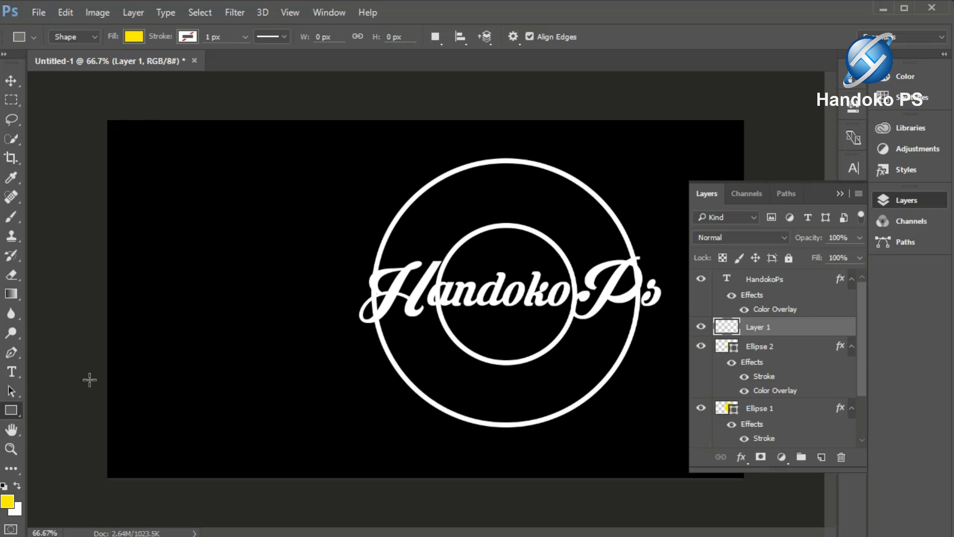
click(12, 413)
click(59, 412)
drag(365, 255, 675, 330)
click(812, 97)
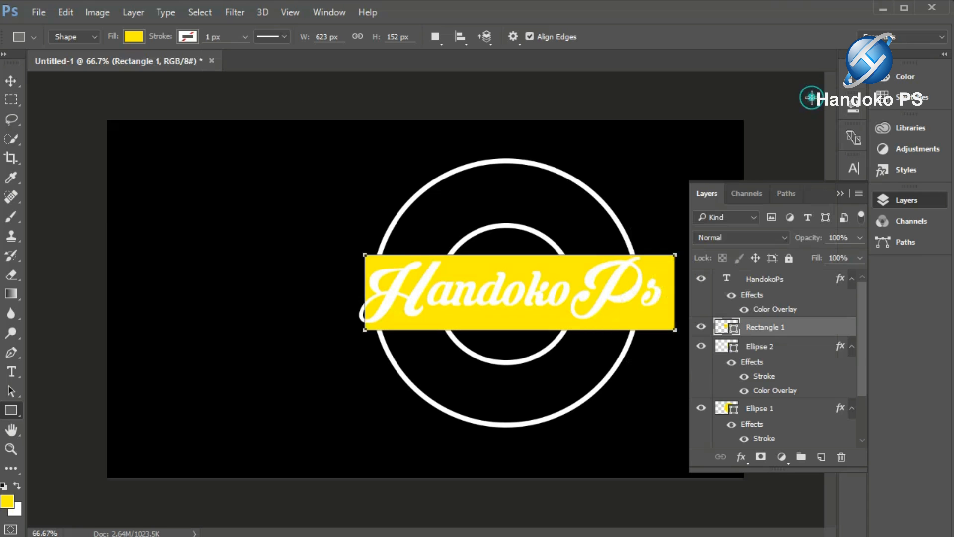
Give the rectangle behind the text a black Color Overlay and shift it slightly upward
key(h)
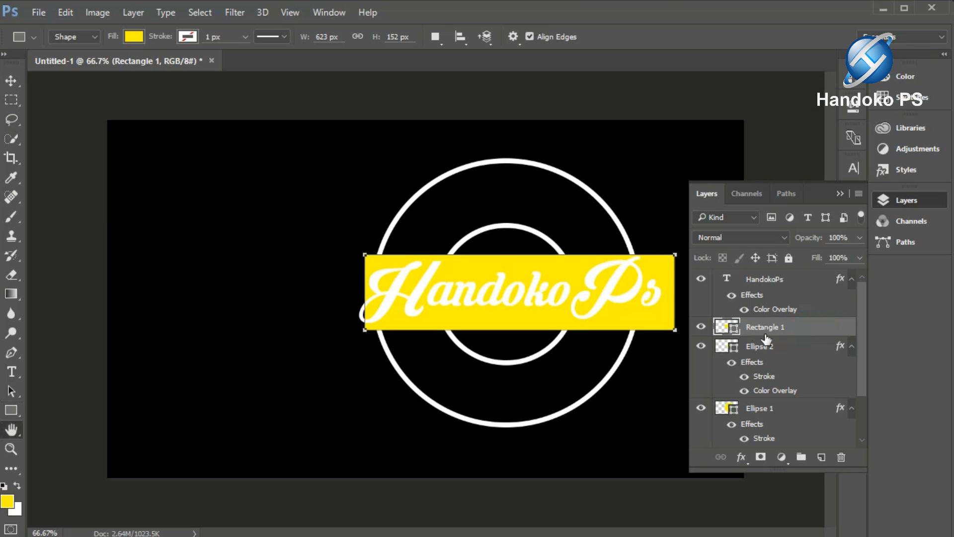
double_click(766, 330)
click(258, 276)
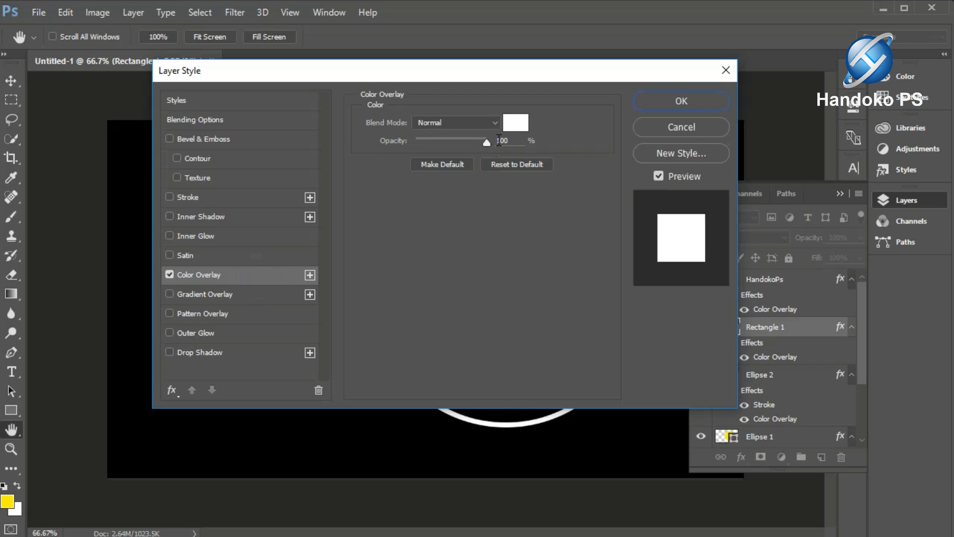
click(516, 122)
drag(492, 298, 458, 373)
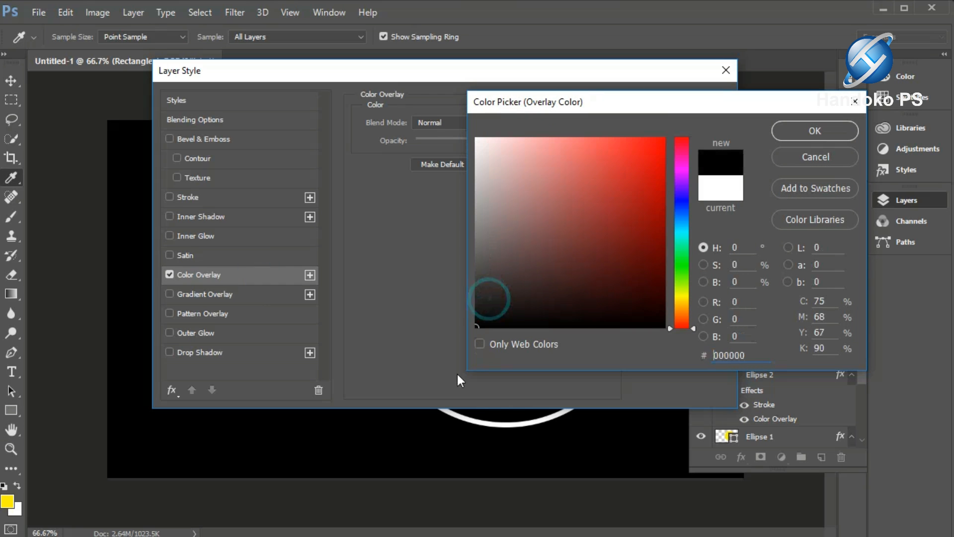
key(Return)
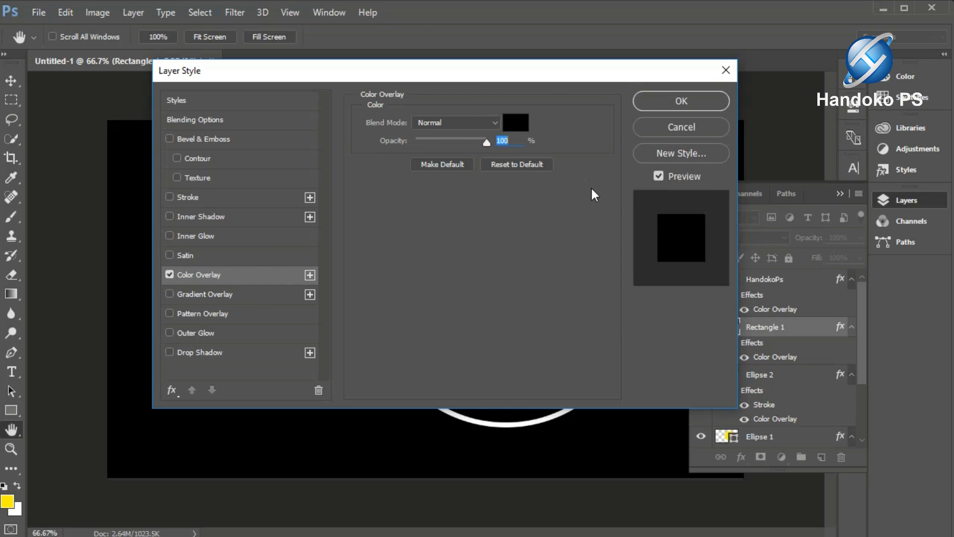
click(667, 99)
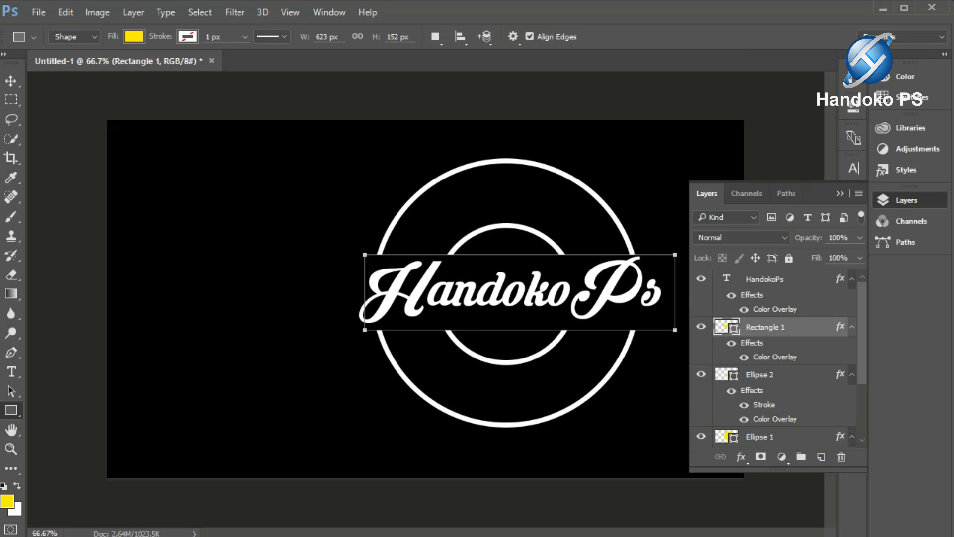
click(8, 86)
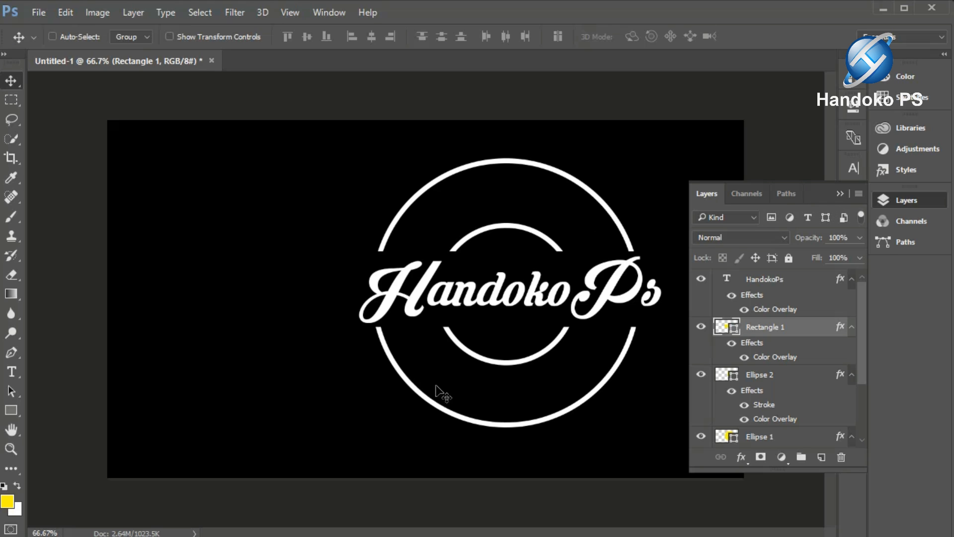
click(840, 194)
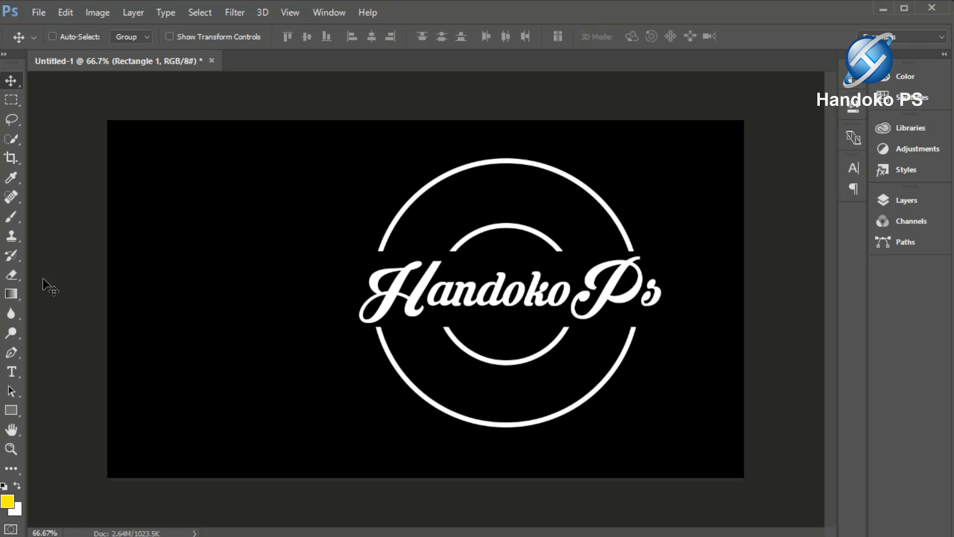
Swap the foreground and background colors and draw a thin rectangle about 217 × 11 px along the base of the small ring's upper arc
click(11, 410)
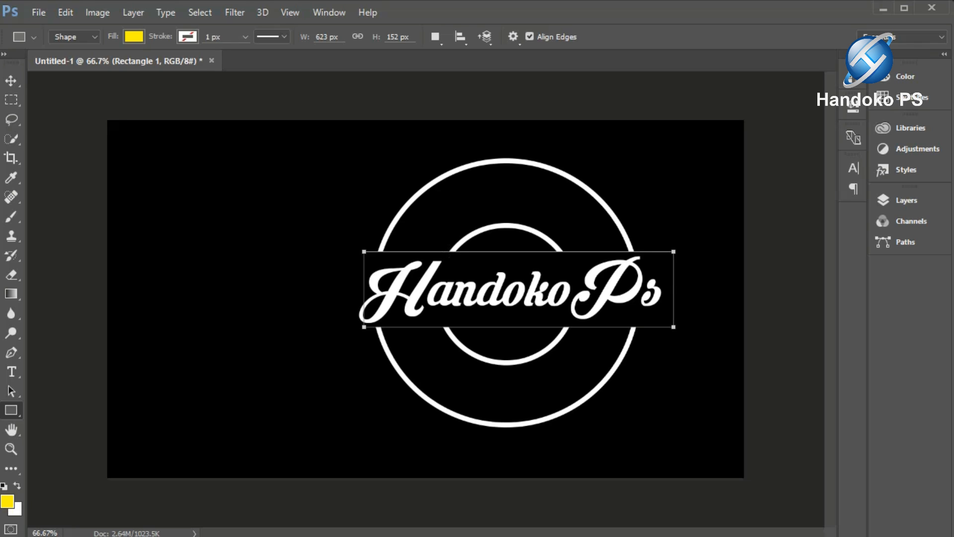
click(17, 485)
drag(454, 252, 561, 249)
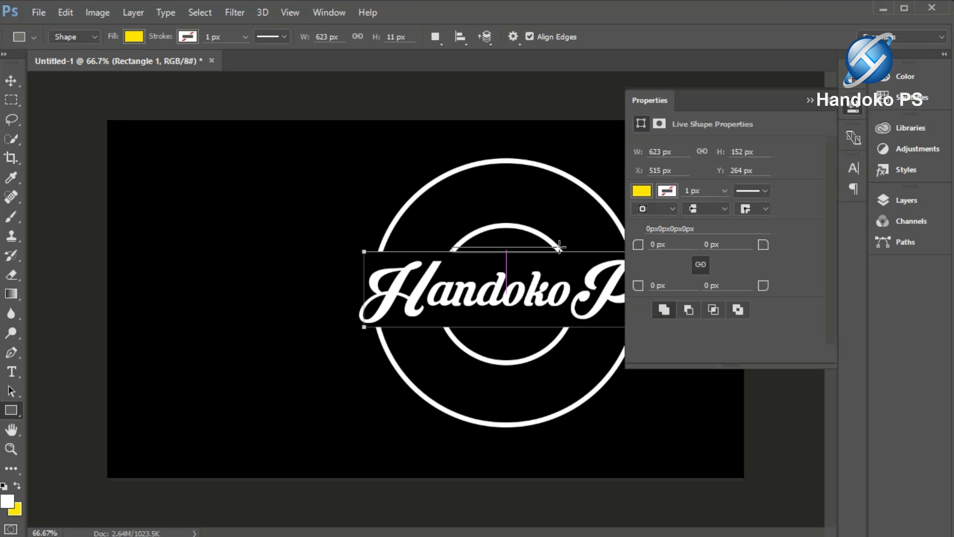
click(810, 101)
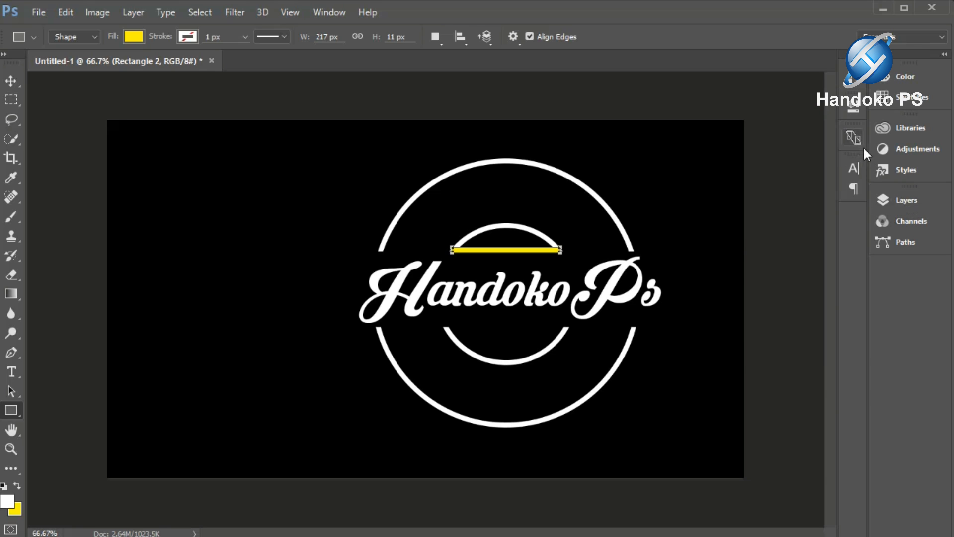
Apply a white (ffffff) Color Overlay to the thin Rectangle 2 bar
click(906, 199)
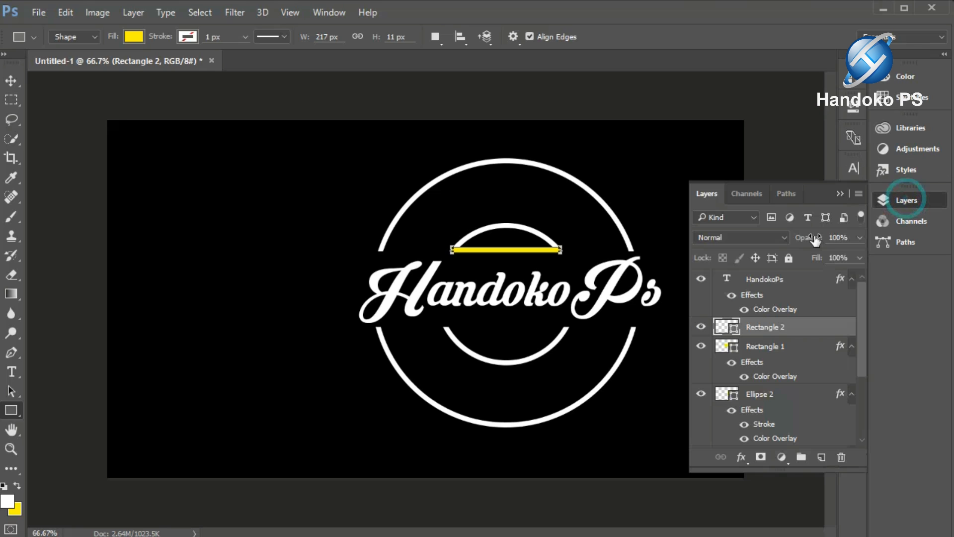
click(825, 321)
key(h)
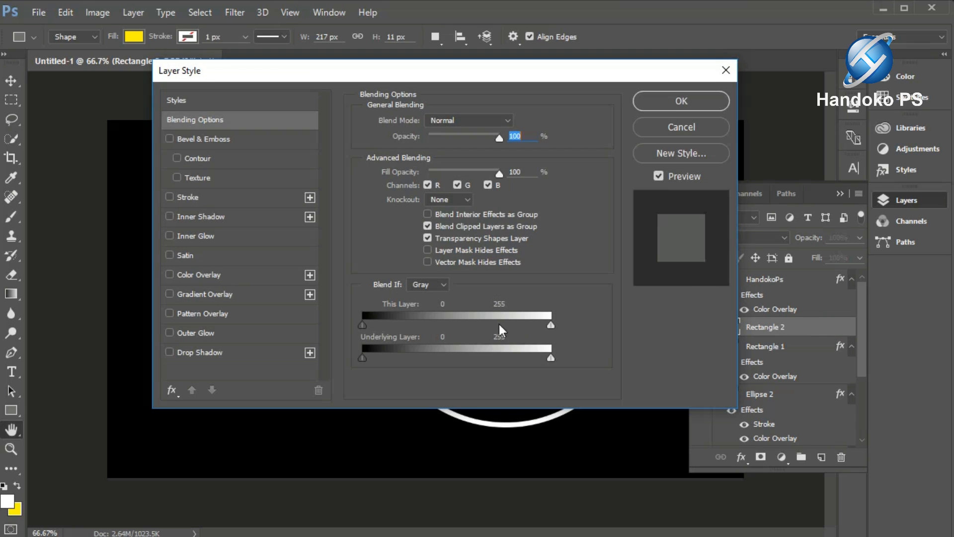
click(227, 275)
click(515, 124)
drag(490, 289, 446, 103)
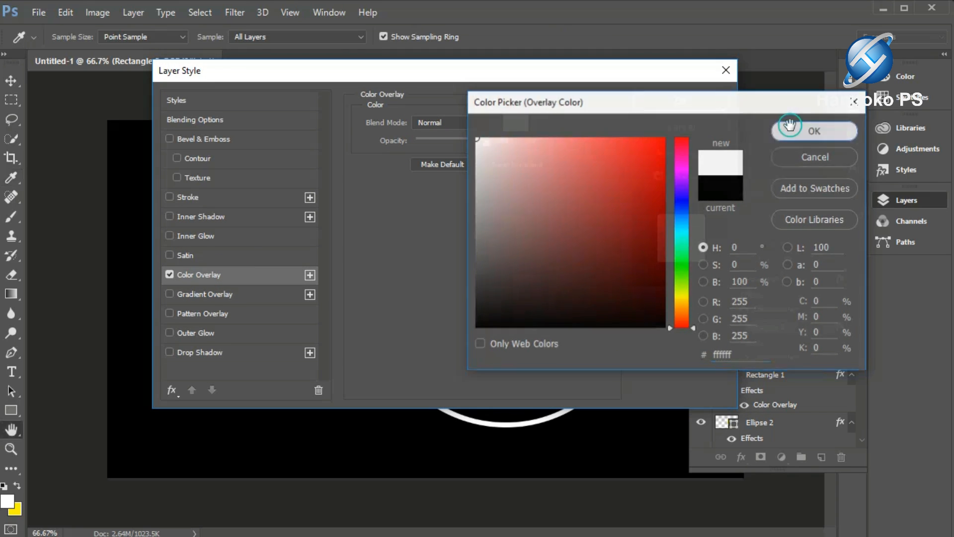
click(815, 130)
click(686, 102)
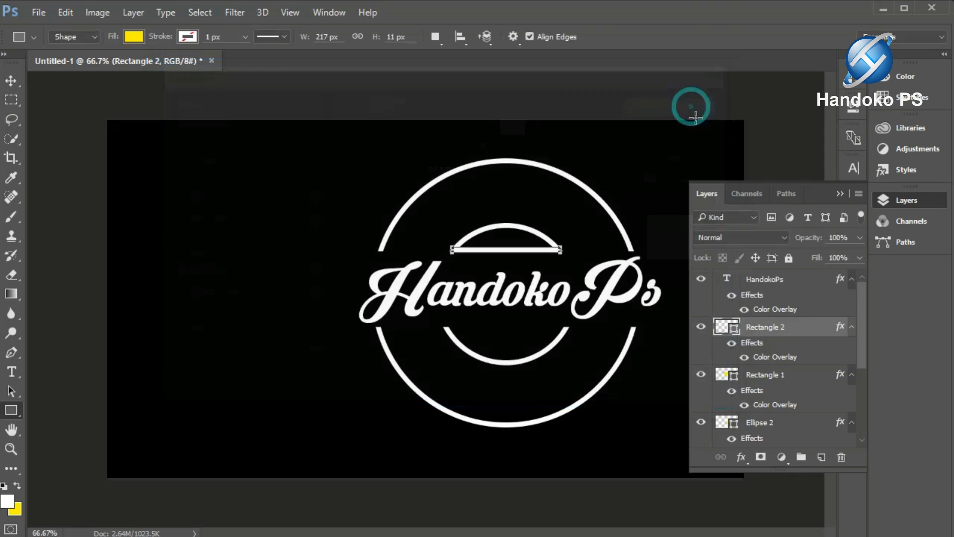
click(839, 194)
Widen the thin Rectangle 2 bar to about 105% so both ends reach the outer edges of the small ring's upper arc
click(11, 80)
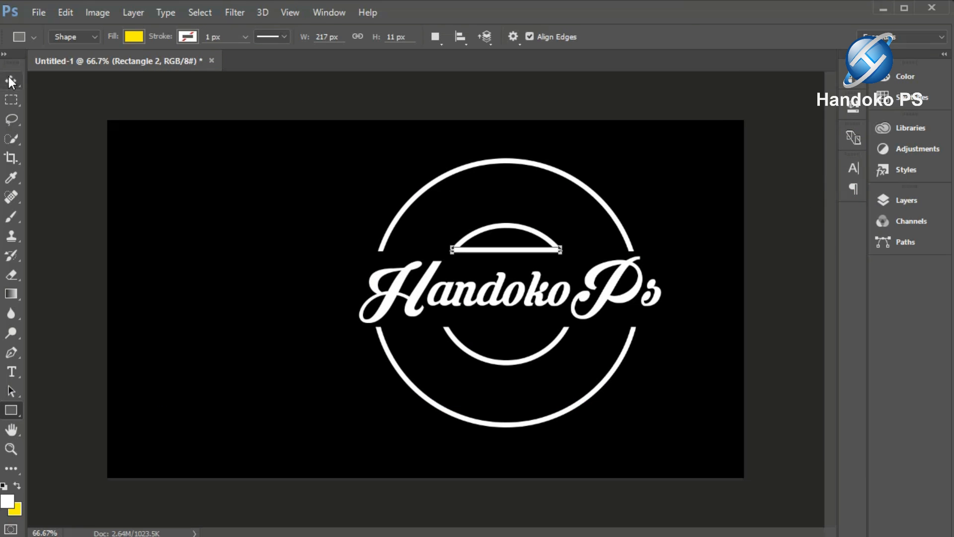
click(910, 201)
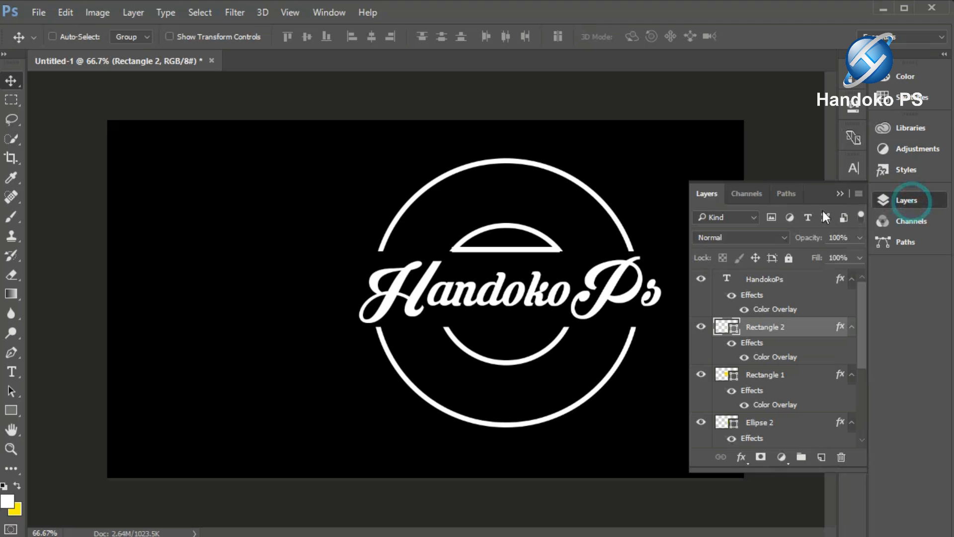
click(775, 281)
click(785, 328)
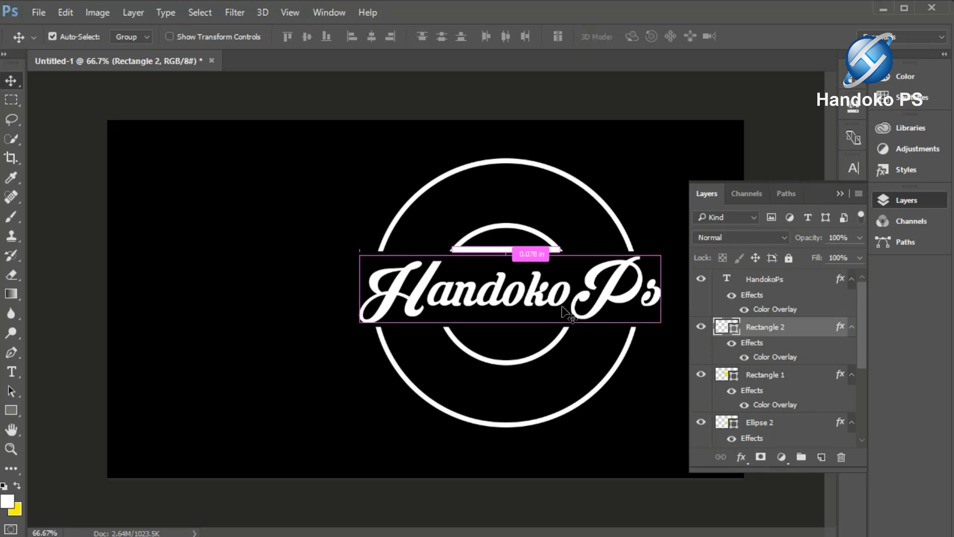
key(ctrl+plus)
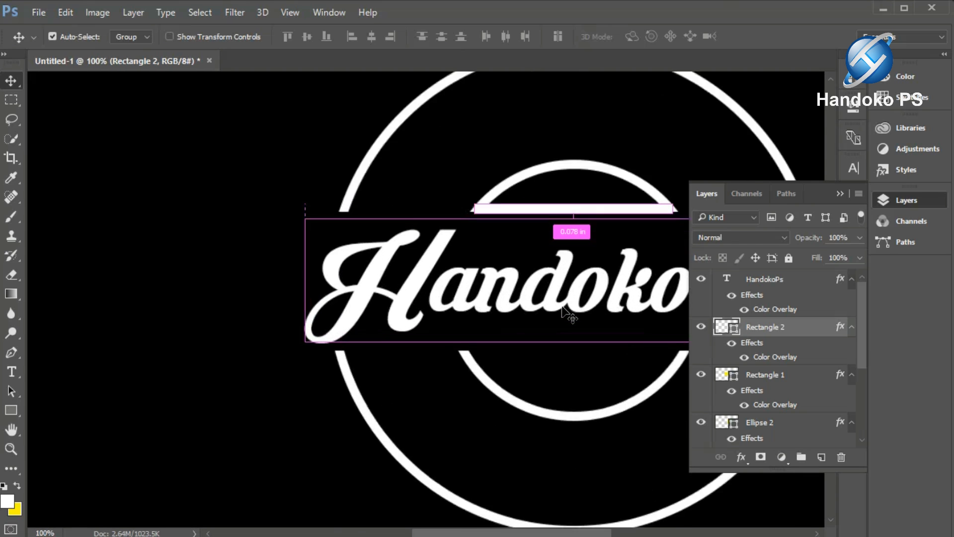
key(ctrl+plus)
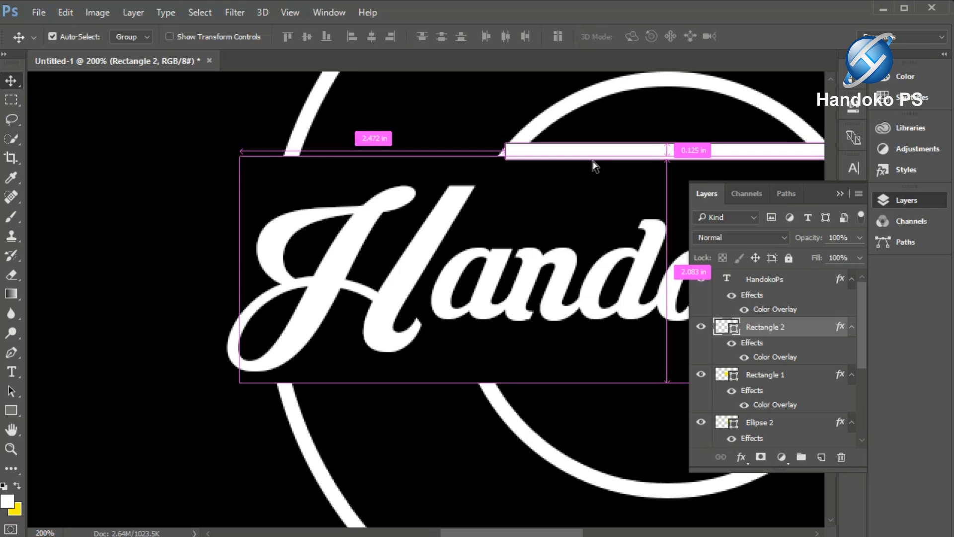
key(t)
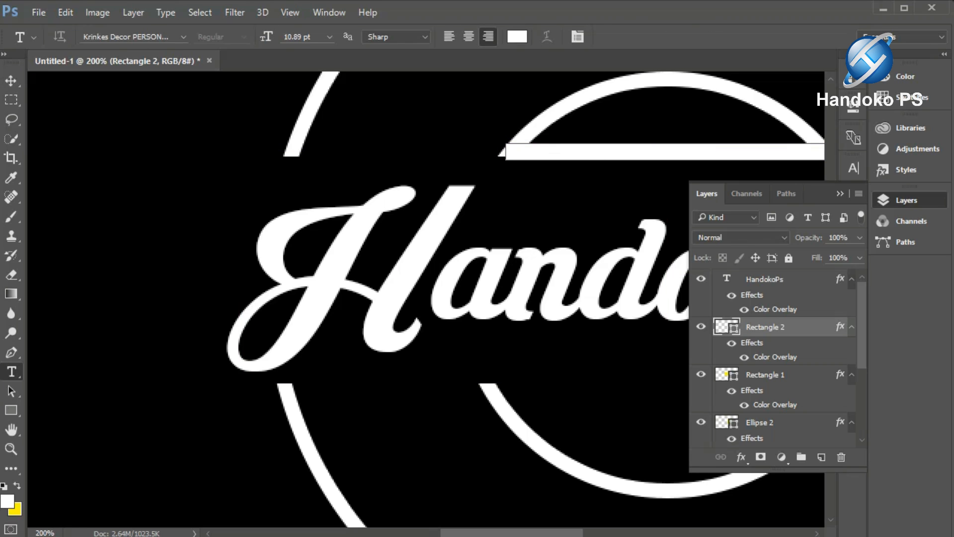
click(13, 80)
click(792, 329)
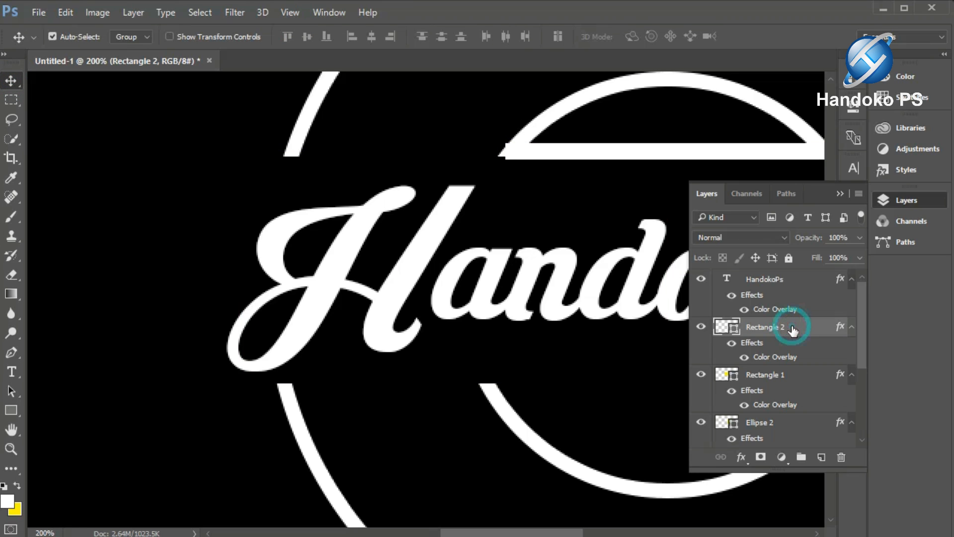
key(ctrl+t)
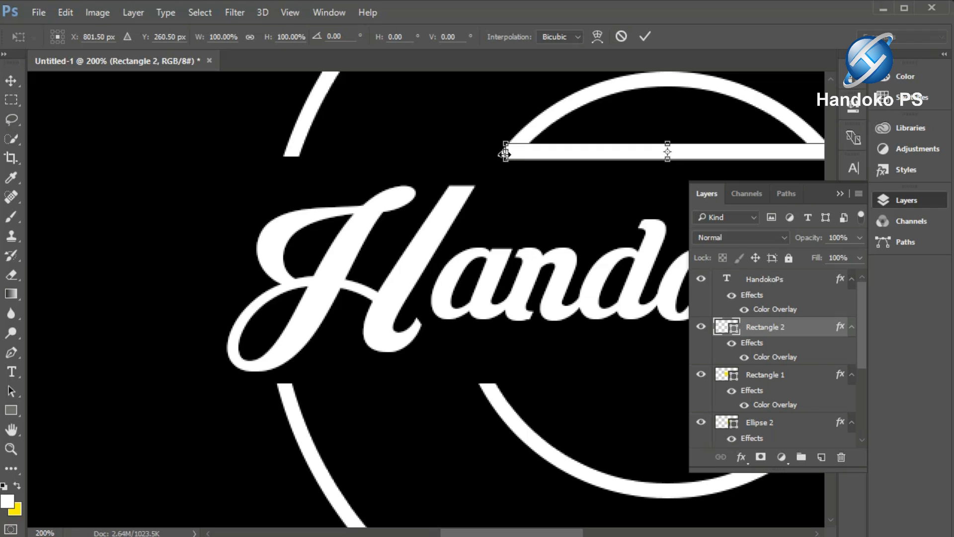
drag(503, 152, 498, 151)
drag(517, 534, 563, 534)
mouse_move(572, 151)
mouse_down()
mouse_move(581, 151)
mouse_move(575, 145)
mouse_up()
key(ctrl+z)
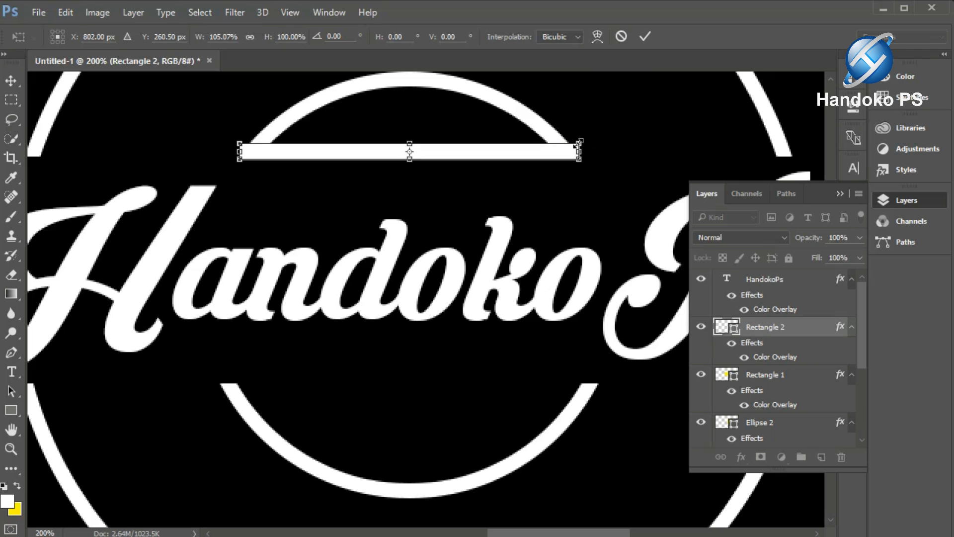
Slant the upper corners of the thin bar inward to follow the upper arc, and nudge the bar slightly upward
drag(579, 143, 568, 147)
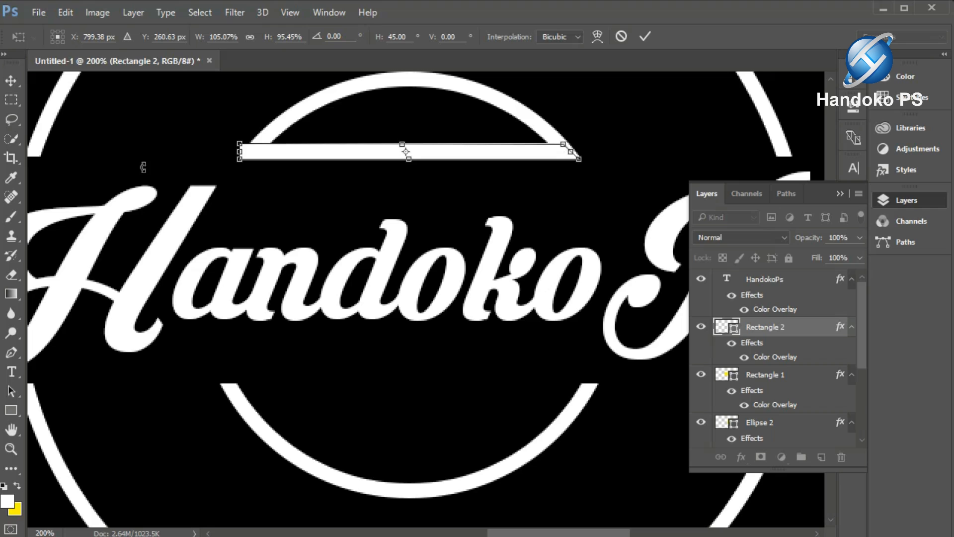
drag(239, 147, 252, 149)
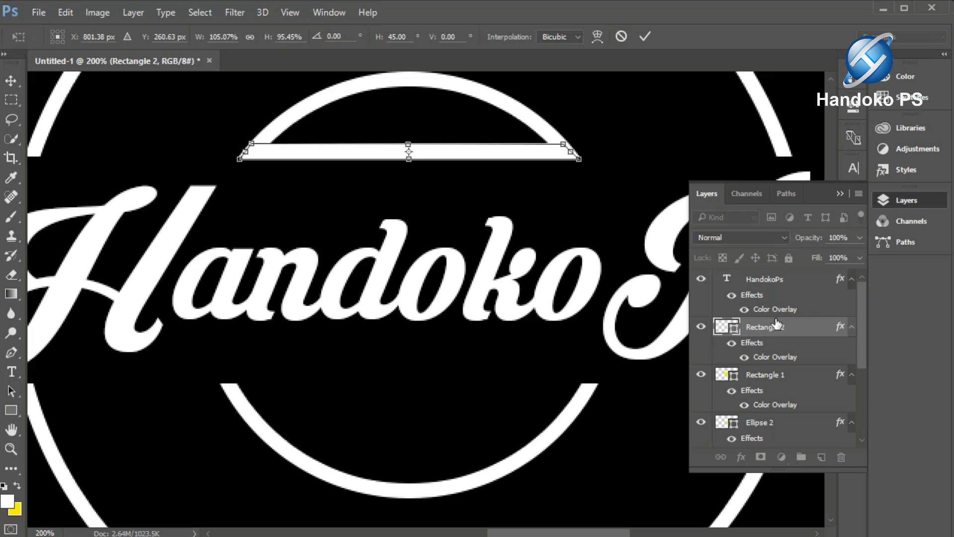
key(Return)
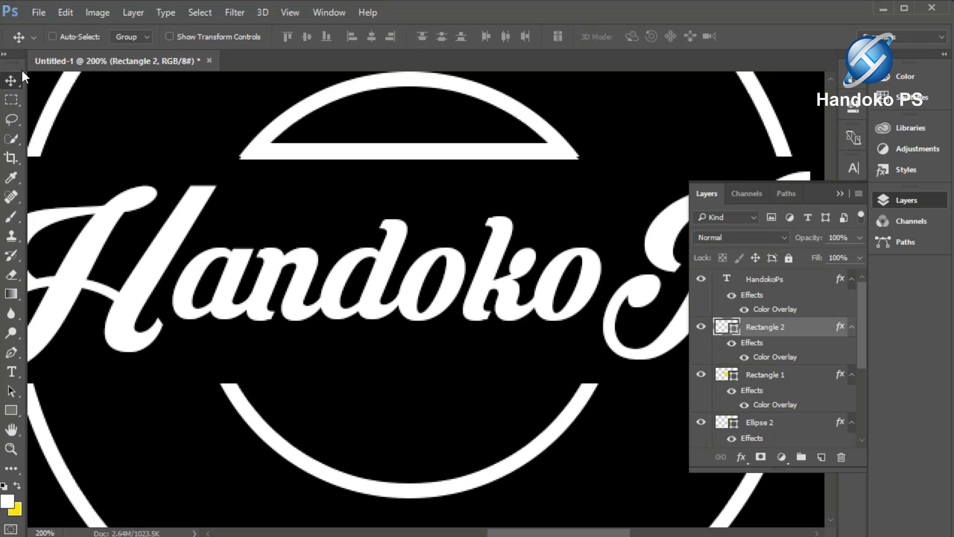
key(Up)
key(Up)
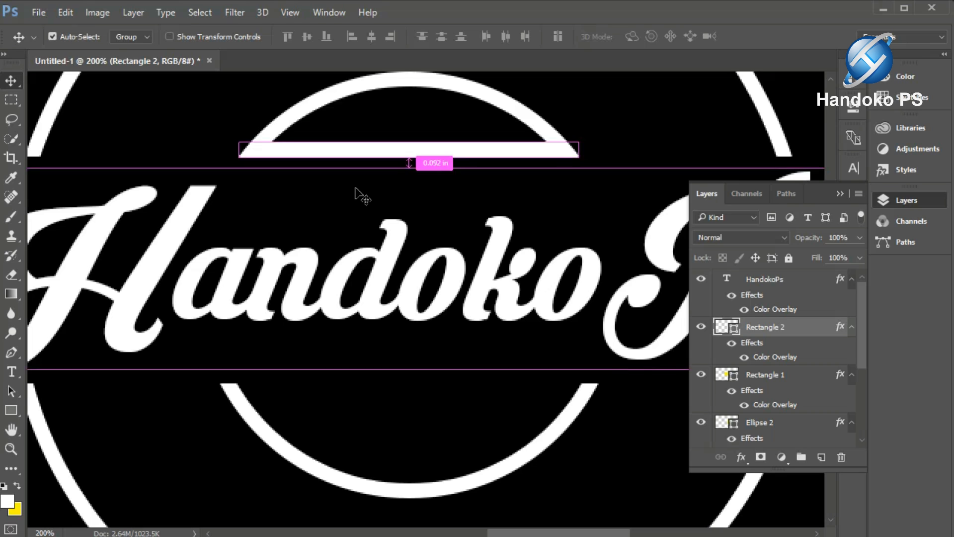
key(ctrl+minus)
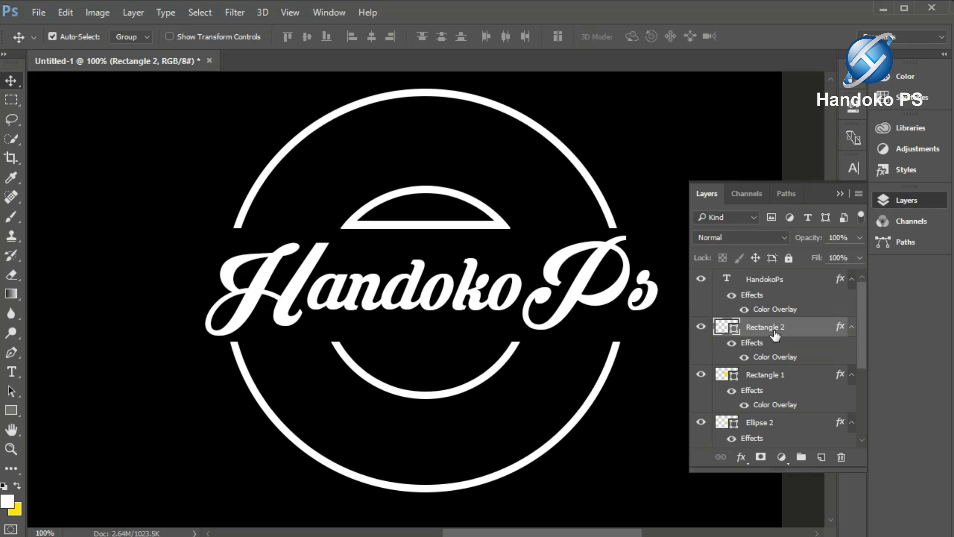
Duplicate Rectangle 2 and place the copy, rotated about 180°, across the open ends of the small ring's lower arc
key(ctrl+j)
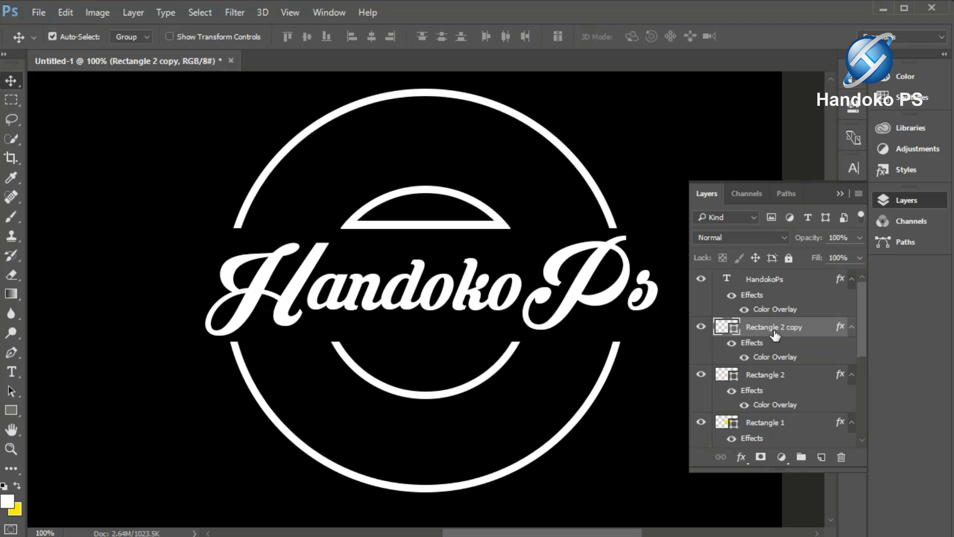
key(ctrl+t)
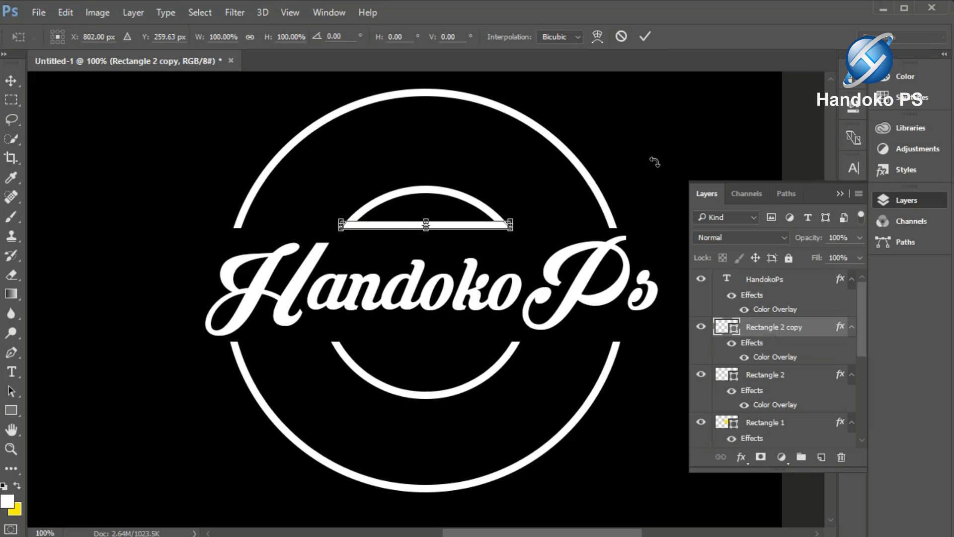
drag(579, 209, 297, 235)
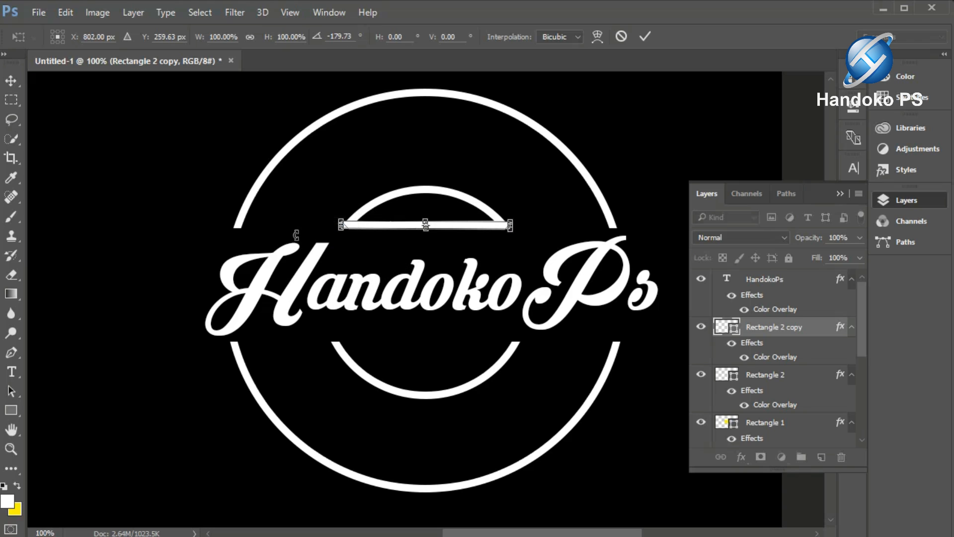
drag(463, 229, 460, 351)
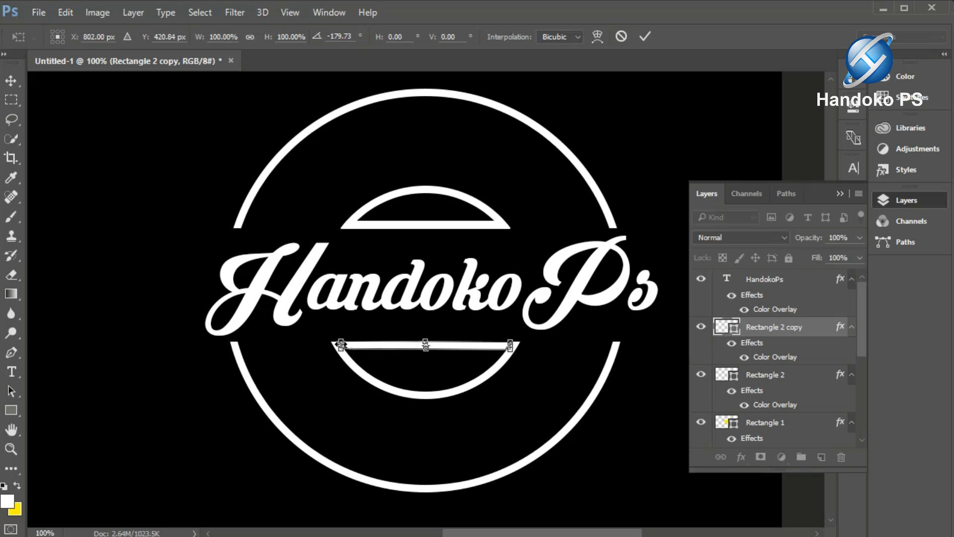
drag(341, 345, 337, 346)
key(Return)
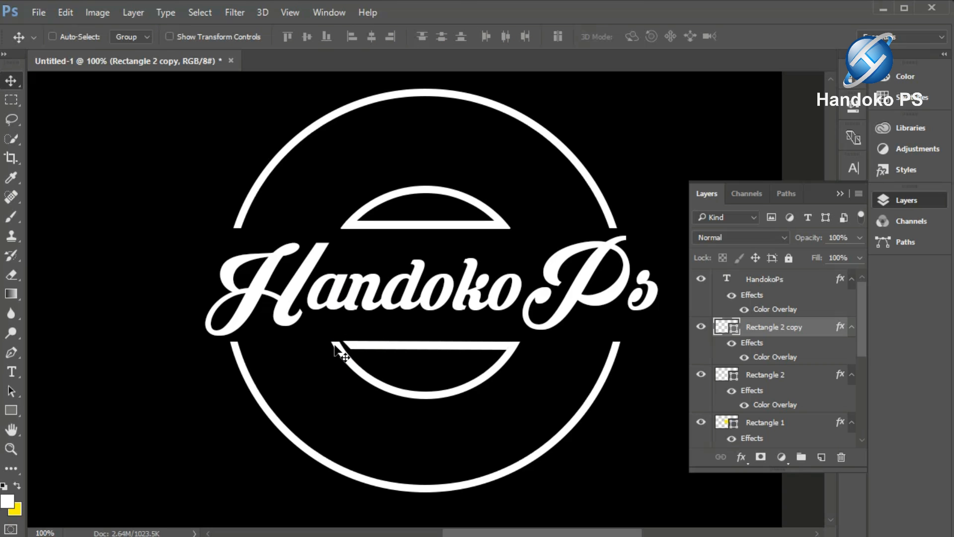
Nudge the Rectangle 2 copy bar slightly downward inside the small ring's lower arc
key(ctrl+t)
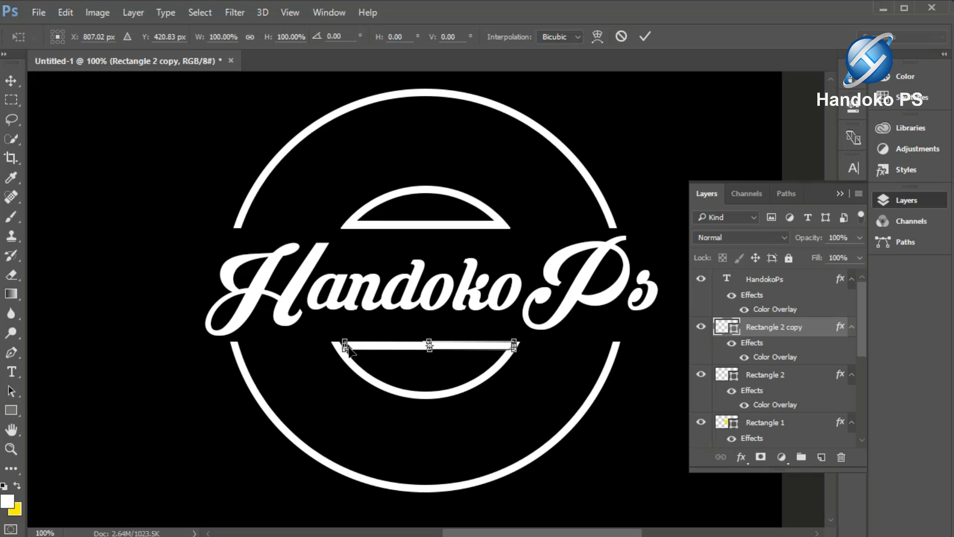
key(Return)
key(Down)
key(Down)
key(Down)
key(Down)
key(Down)
key(Down)
key(Down)
key(Down)
key(Down)
key(Down)
key(Down)
key(Down)
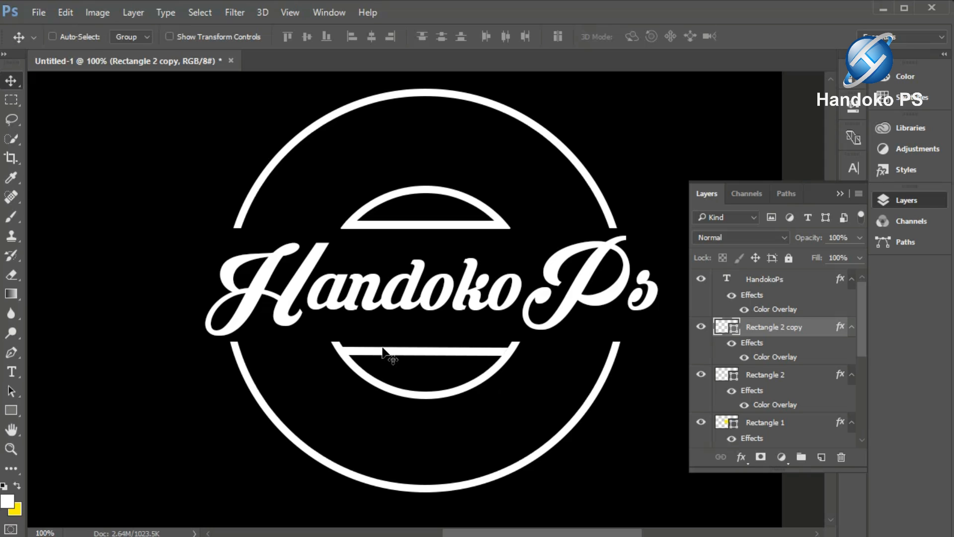
Stretch the lower edge of black Rectangle 1 down to about 105% height, trimming the lower arcs level with the bar
click(776, 383)
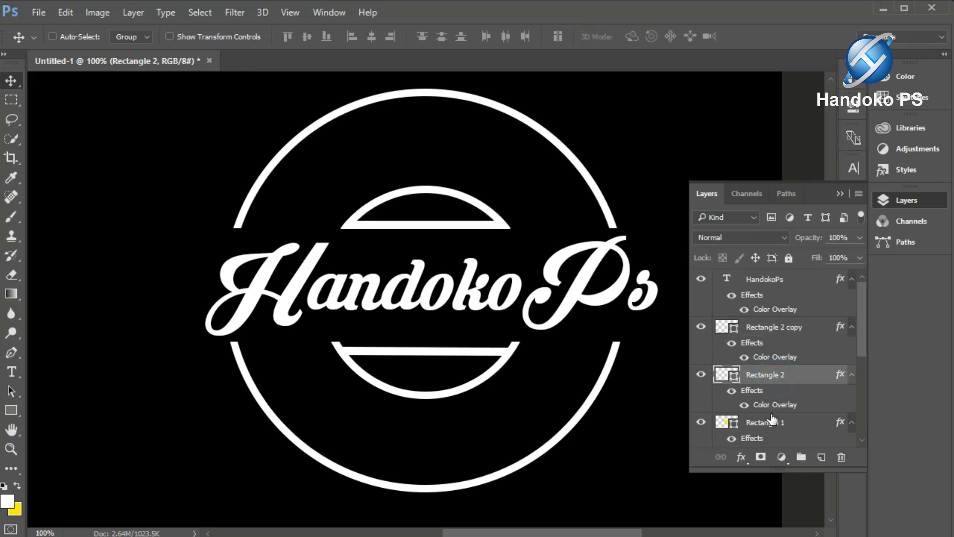
click(772, 424)
key(ctrl+t)
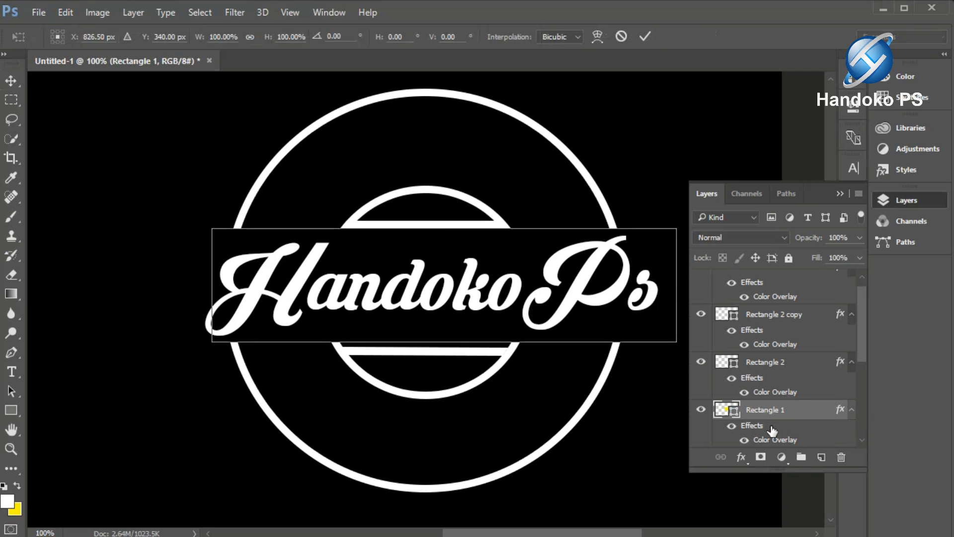
drag(446, 342, 447, 346)
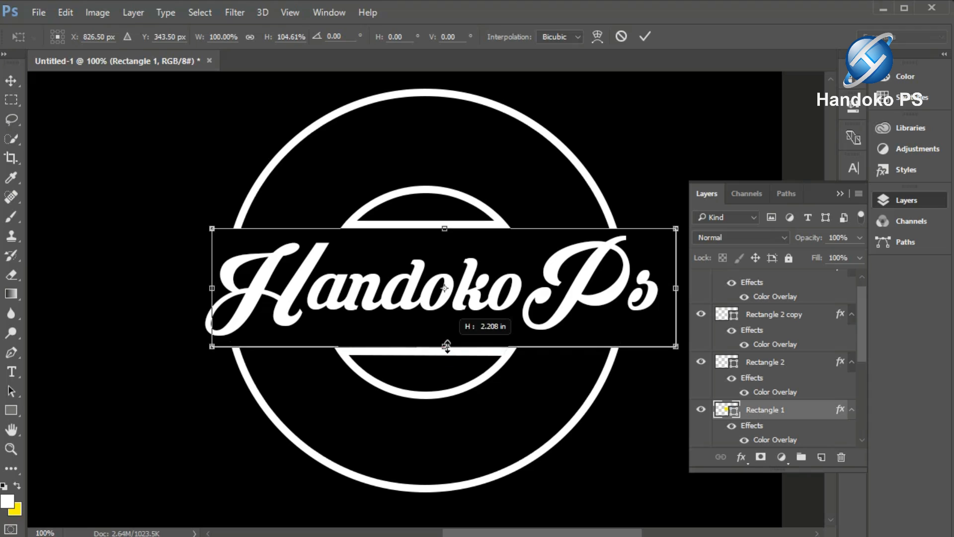
click(778, 411)
key(Return)
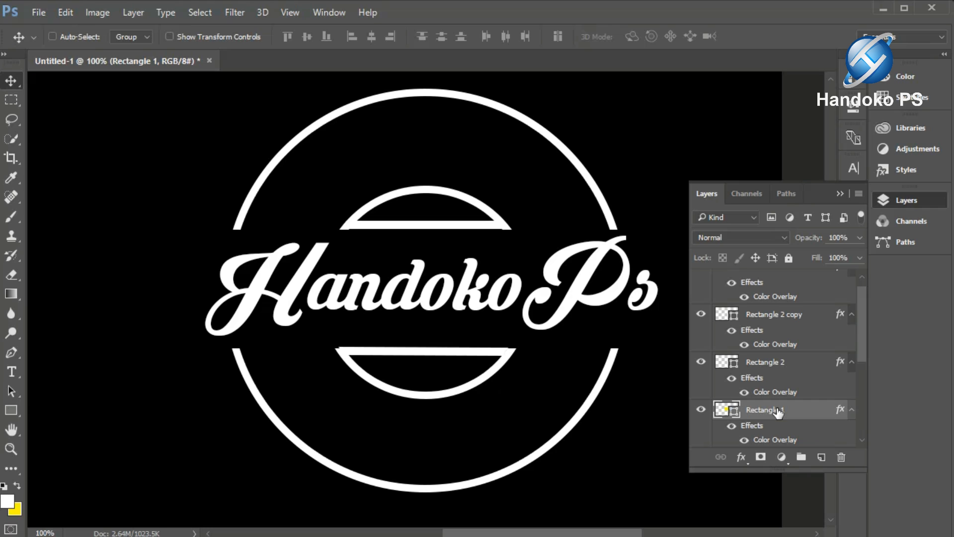
Move the Rectangle 2 copy layer below Rectangle 1 in the layer order
double_click(701, 314)
drag(759, 321, 765, 430)
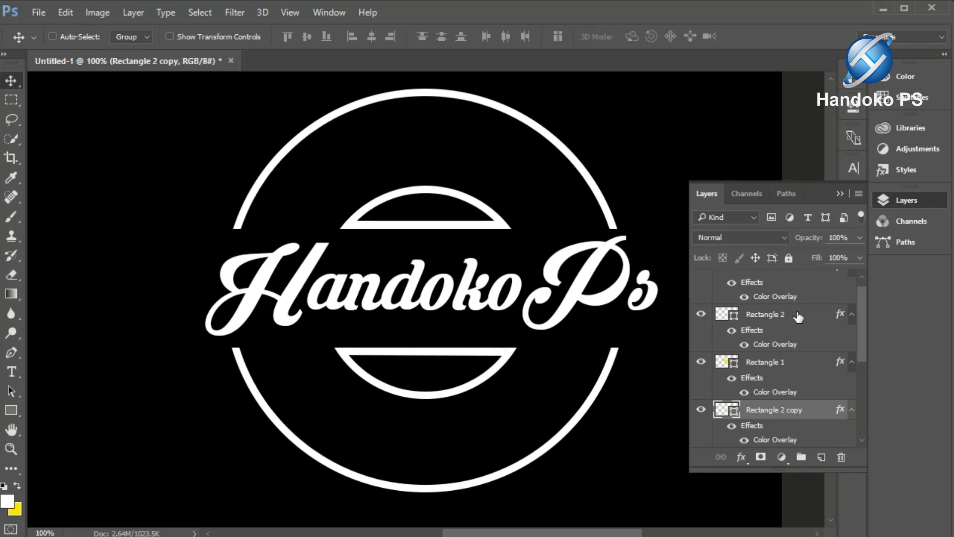
click(840, 194)
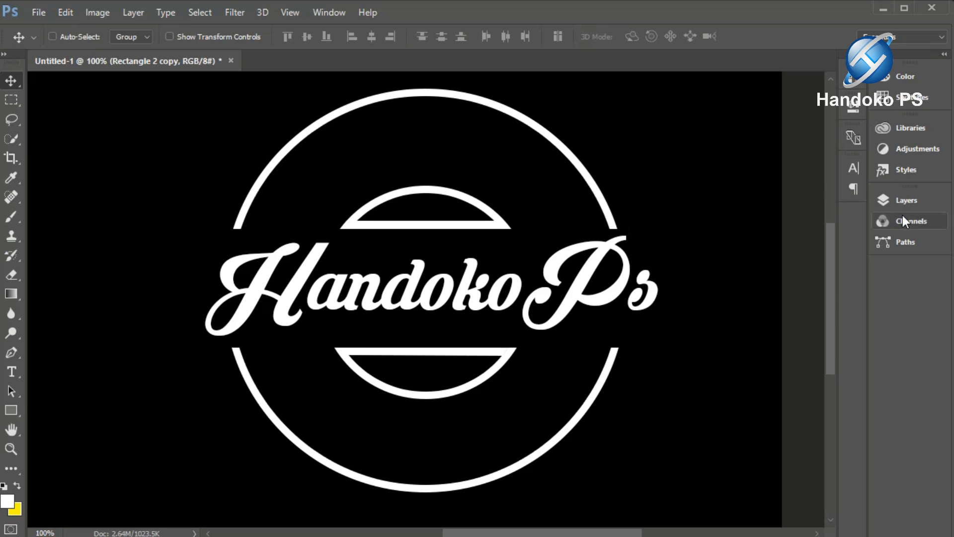
click(901, 199)
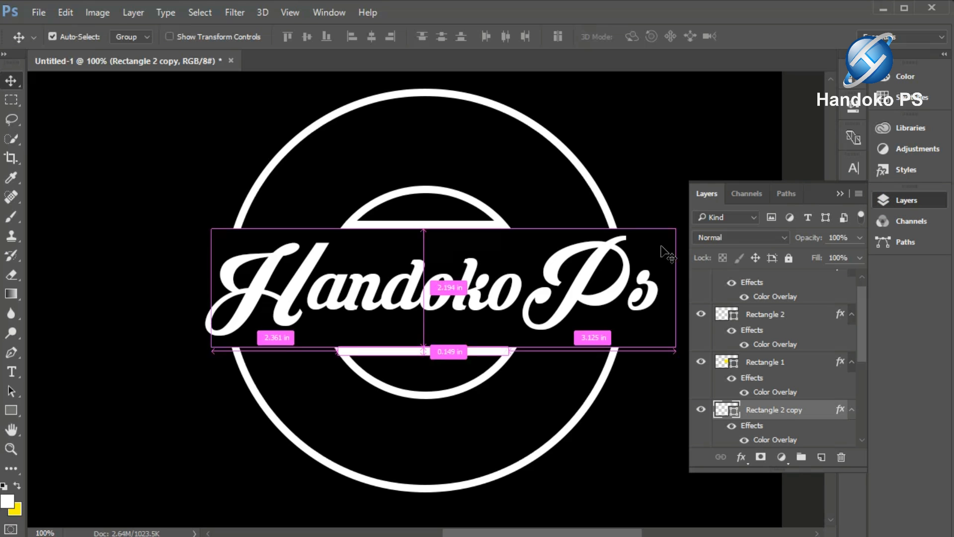
Select the HandokoPs text layer and nudge the text slightly downward between the two bars
key(ctrl+minus)
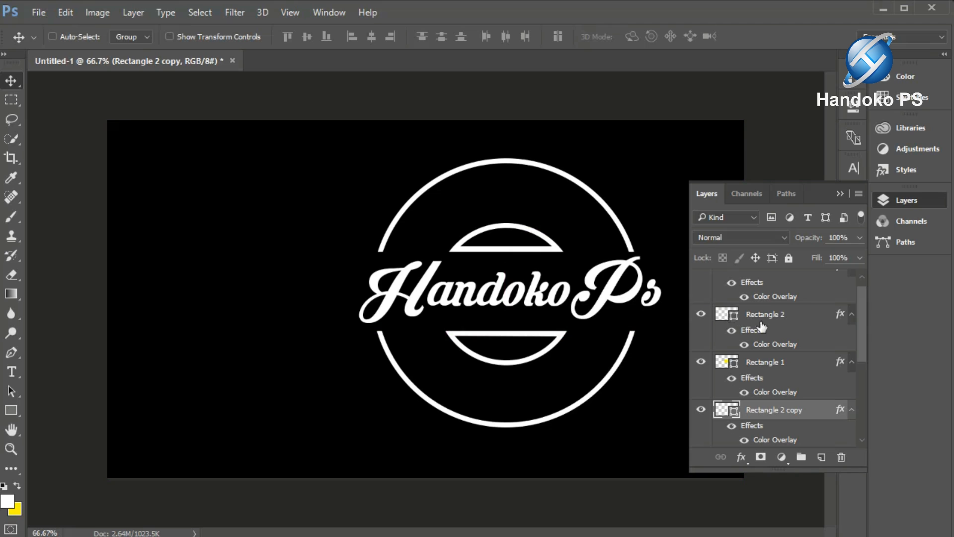
scroll(793, 343, up, 1)
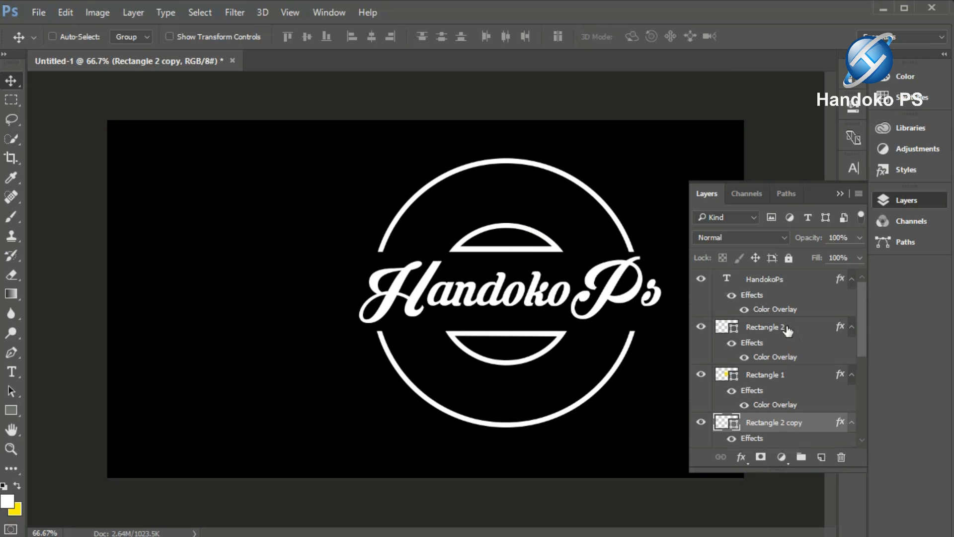
click(778, 288)
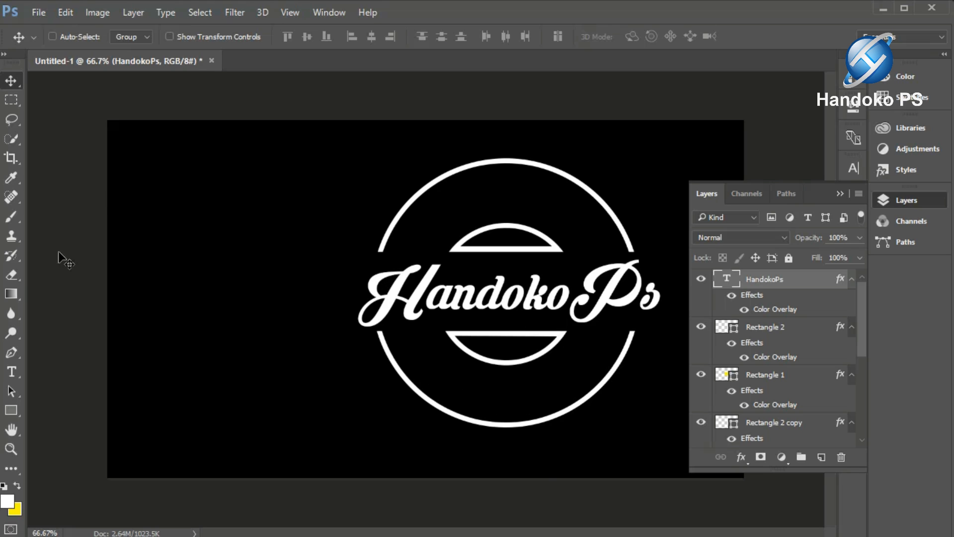
Draw a white circle about 384 × 384 px with the Ellipse Tool in the empty area left of the logo
click(12, 411)
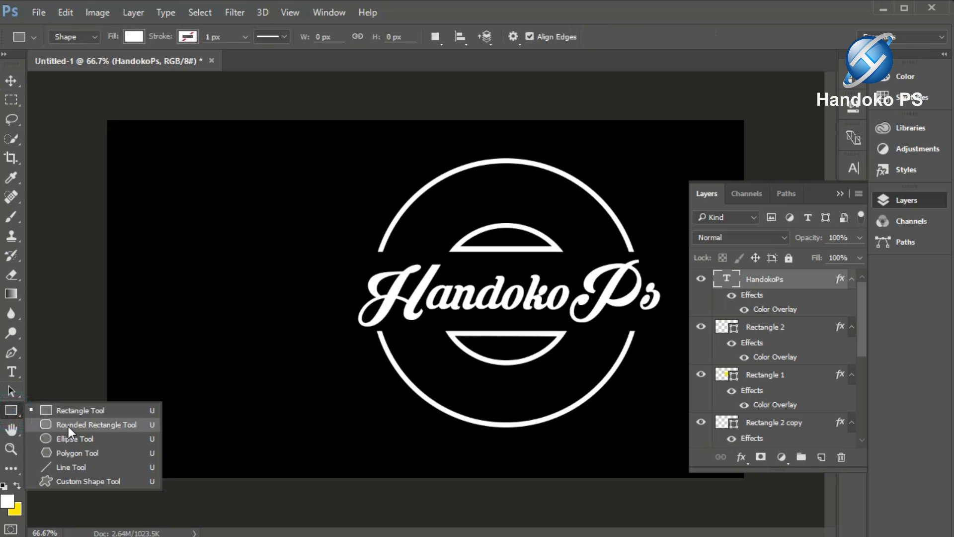
click(73, 438)
drag(158, 230, 350, 421)
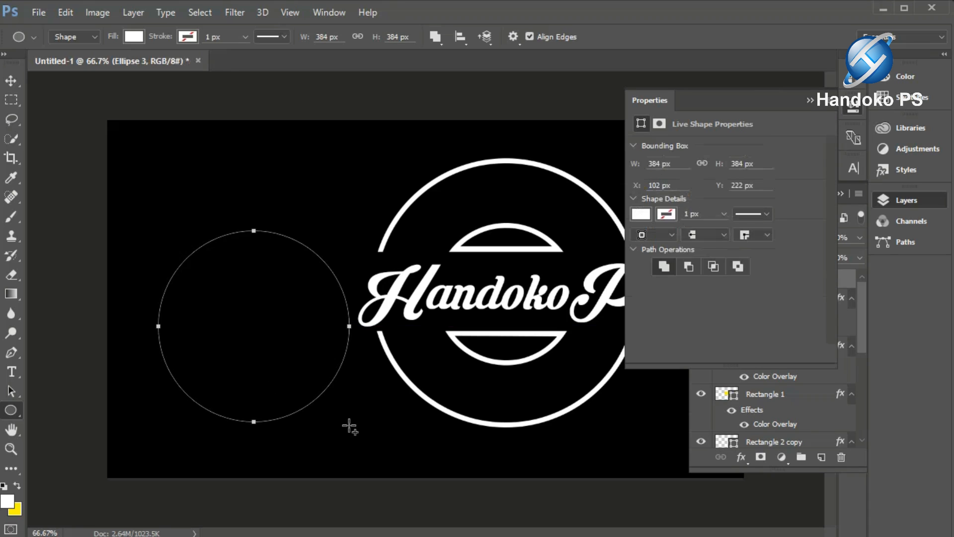
click(810, 101)
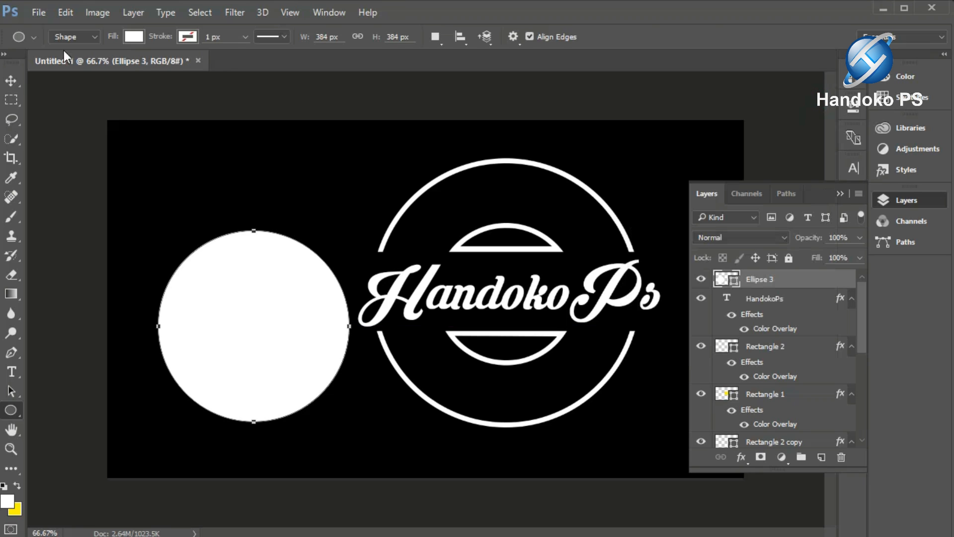
Scale the white circle down proportionally and move it onto the centre of the logo's rings
click(11, 82)
mouse_move(234, 331)
mouse_down()
mouse_move(394, 299)
mouse_move(493, 294)
mouse_move(216, 328)
mouse_up()
key(ctrl+t)
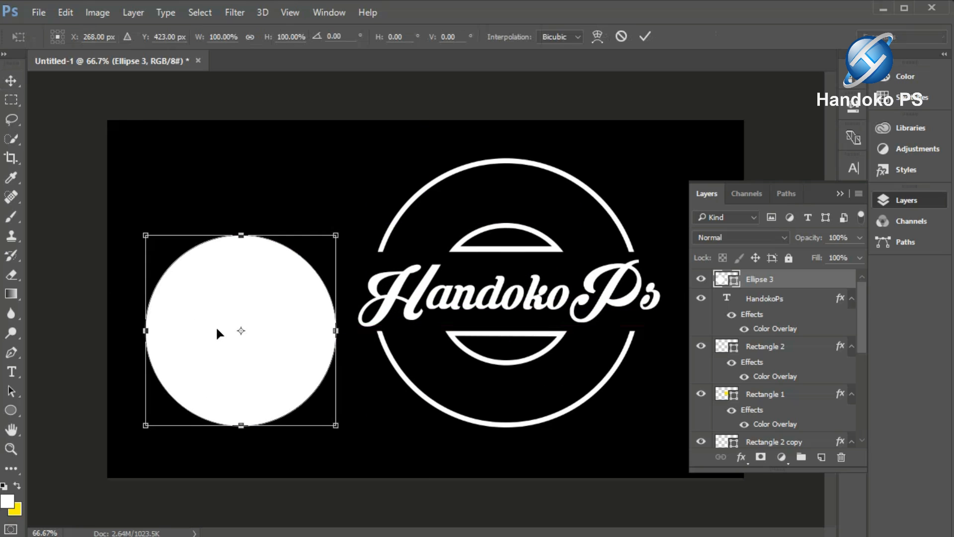
drag(340, 234, 315, 256)
key(Return)
drag(253, 340, 527, 295)
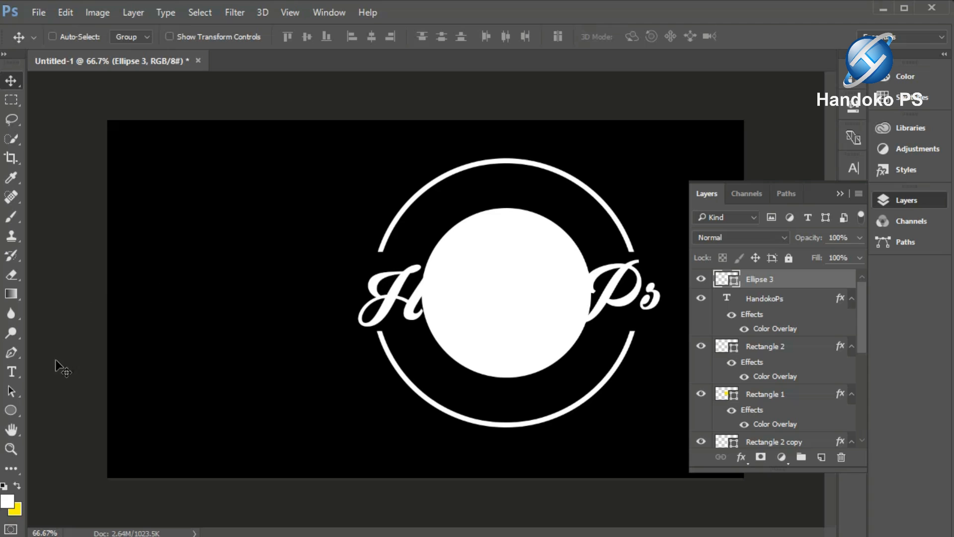
Add the text "Tutorial Adobe Photoshop Untuk Pemula" along the white circle's outline with the Horizontal Type Tool
click(13, 371)
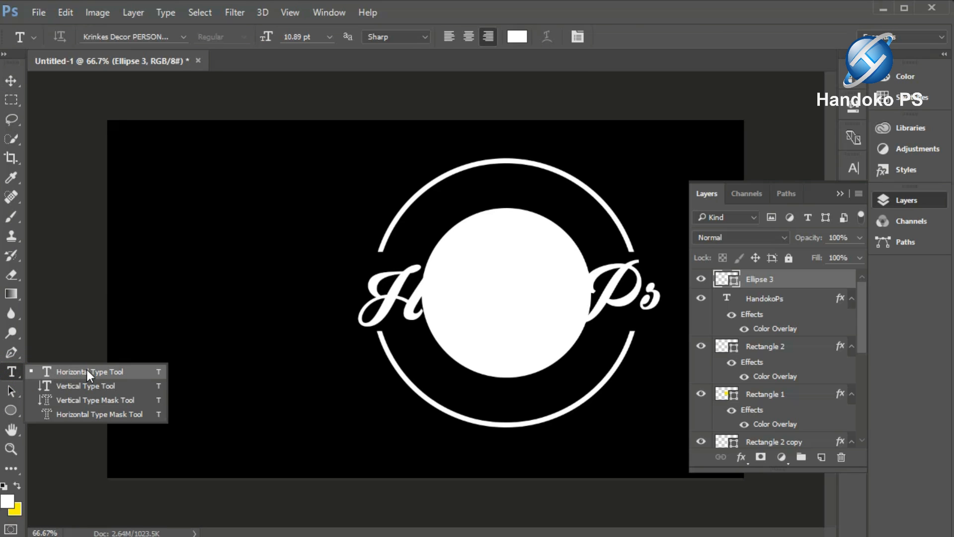
click(86, 372)
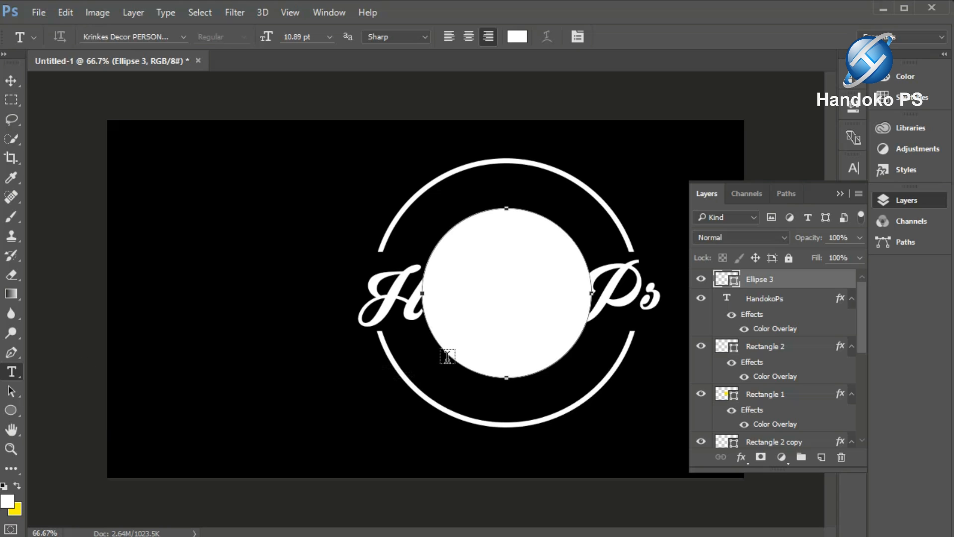
click(425, 324)
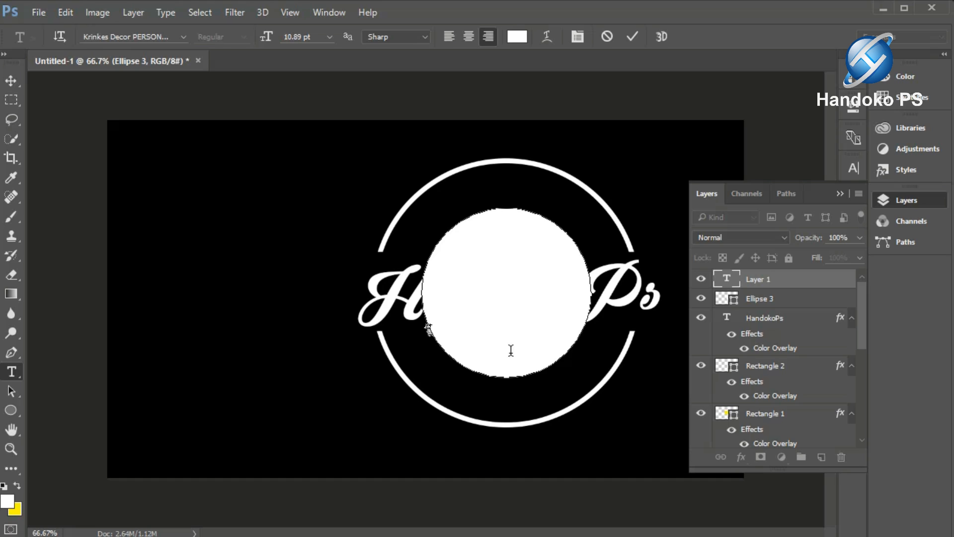
text(shoptuto)
key(ctrl+a)
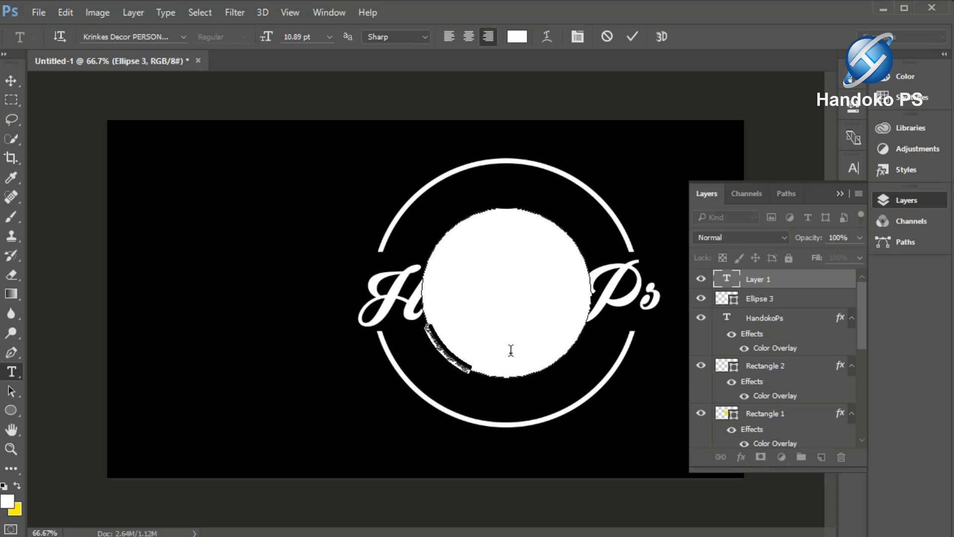
key(BackSpace)
text(Tutorial Photoshop)
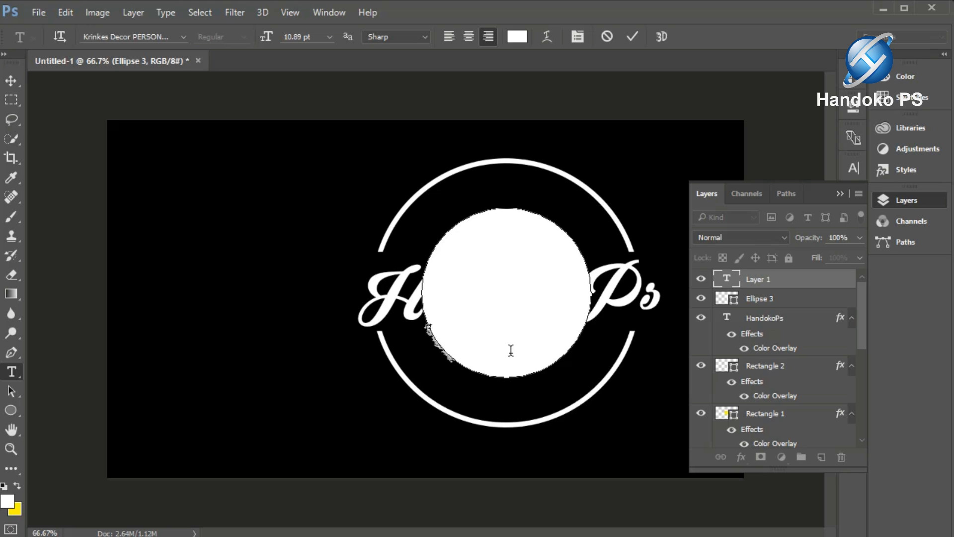
text( Indonesia)
Set the font size of all the circular text to 58 pt
key(ctrl+a)
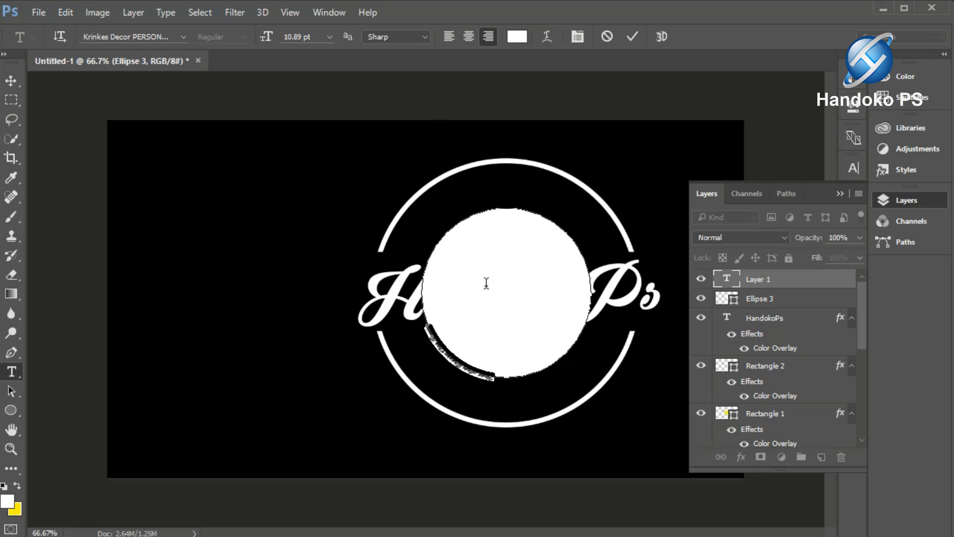
click(327, 39)
click(327, 39)
click(328, 38)
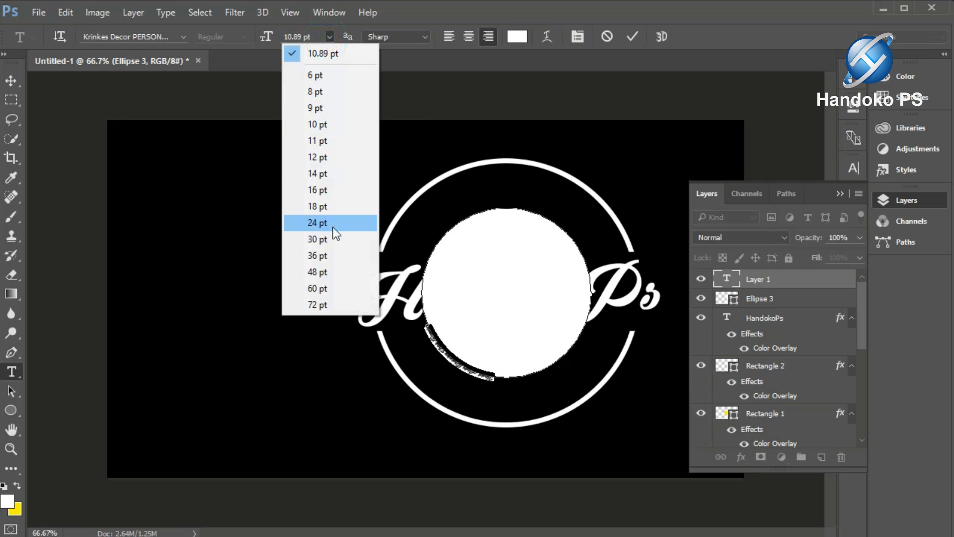
click(335, 272)
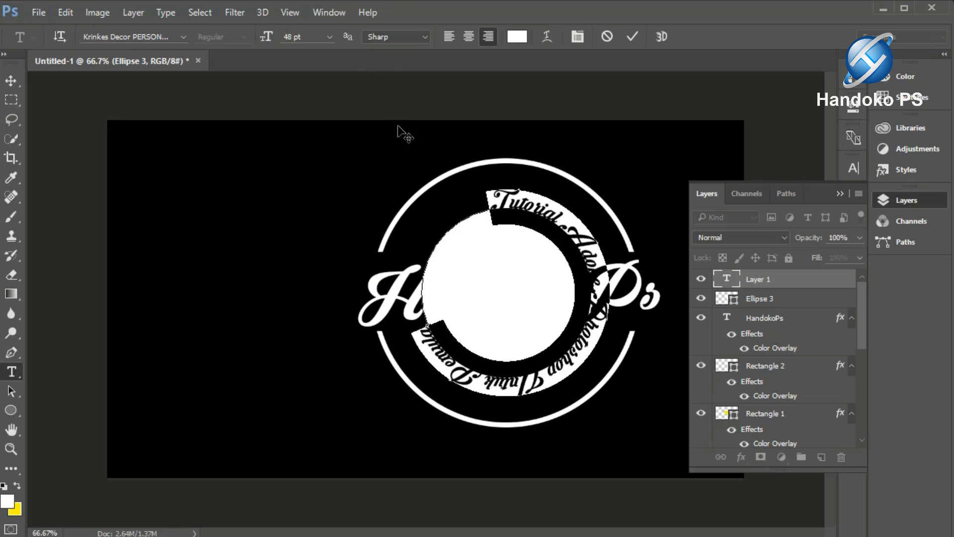
click(305, 37)
key(Up)
key(Up)
key(Up)
key(Up)
key(Up)
key(Up)
key(Up)
key(Up)
key(Up)
key(Up)
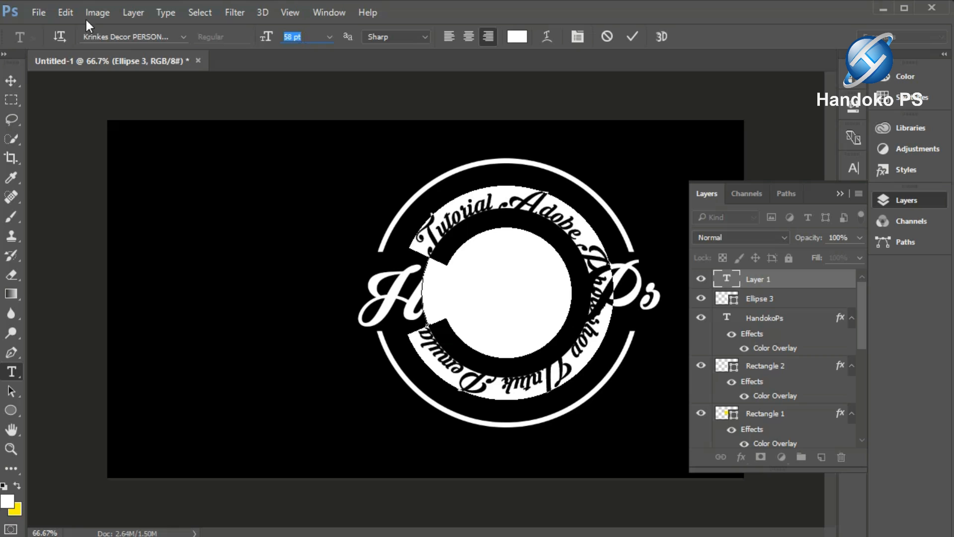
click(10, 80)
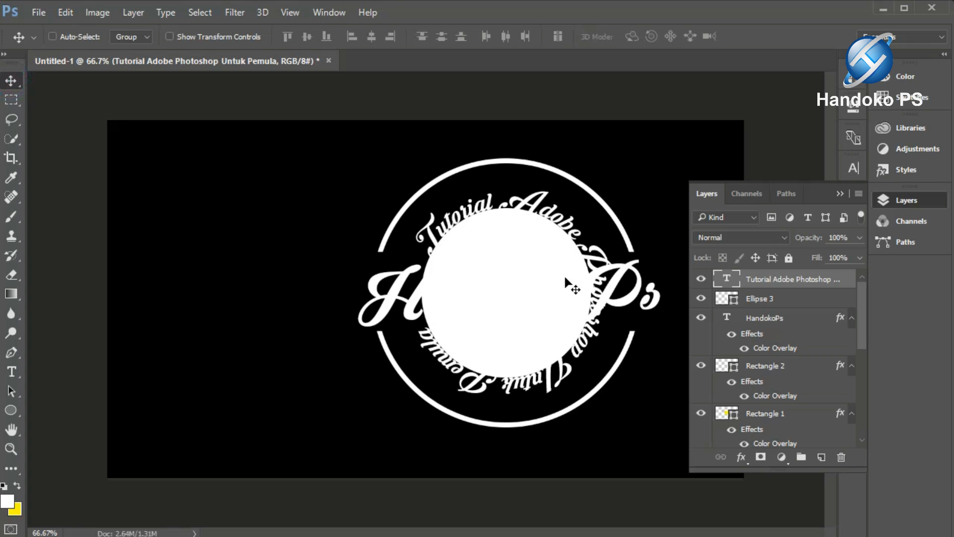
Check the circular text with the Ellipse 3 circle hidden and shown, and shorten the wording to "Tutorial Photoshop"
click(701, 298)
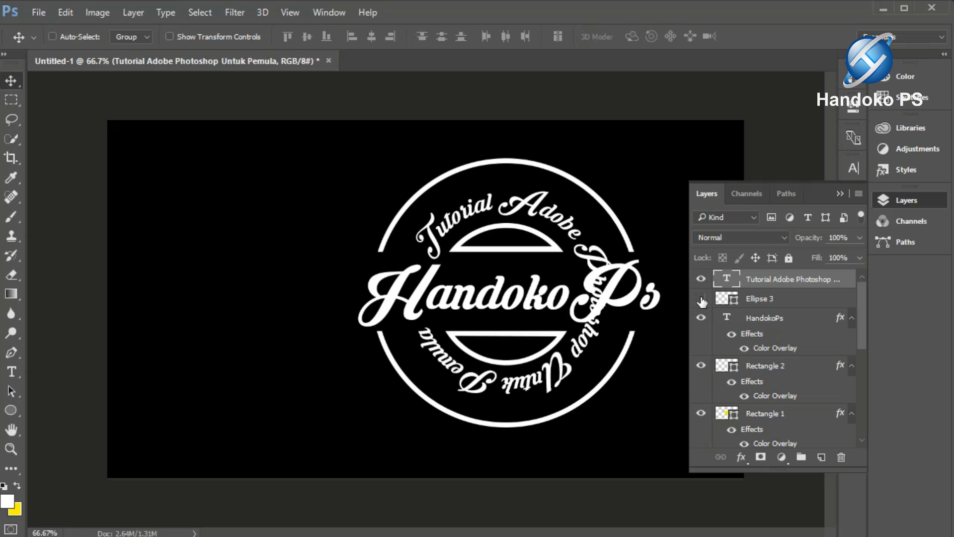
click(701, 299)
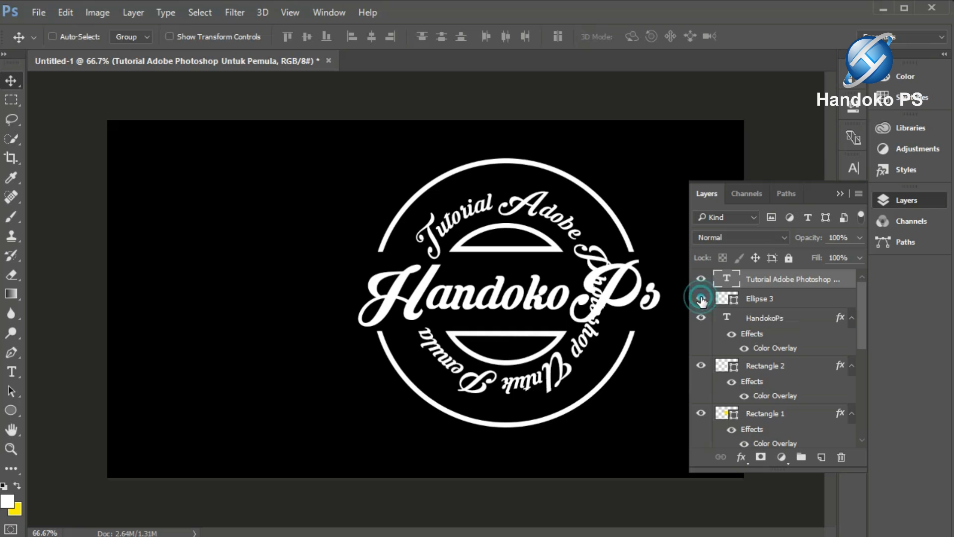
double_click(726, 279)
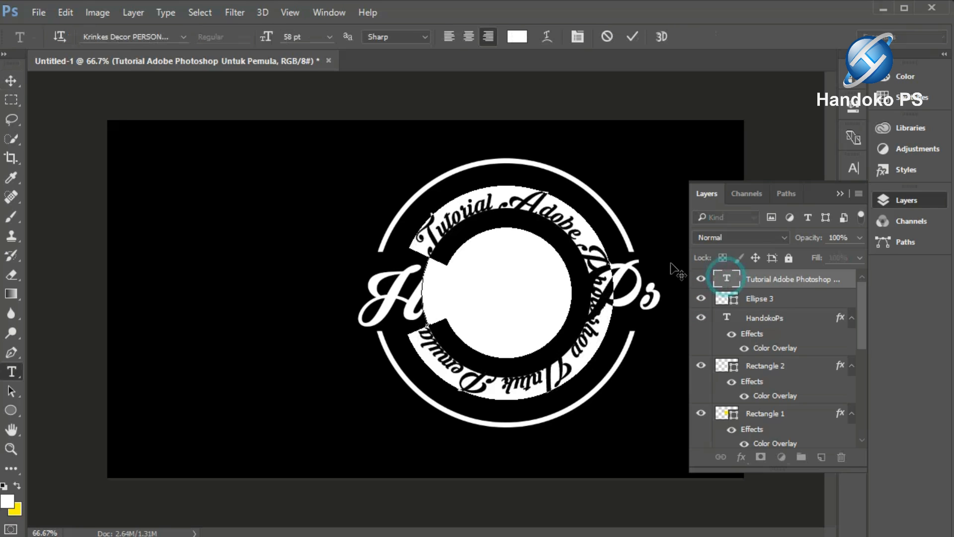
drag(507, 202, 387, 344)
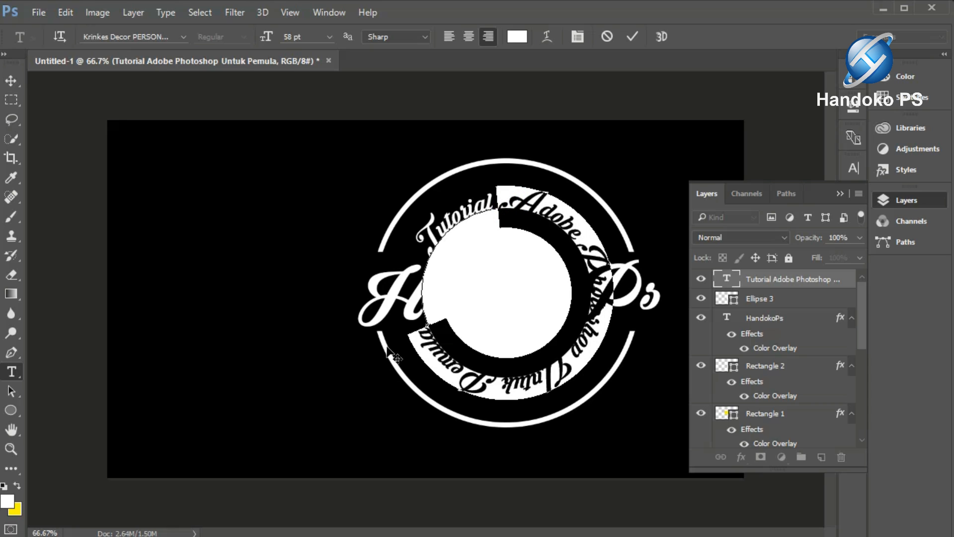
text(Pho)
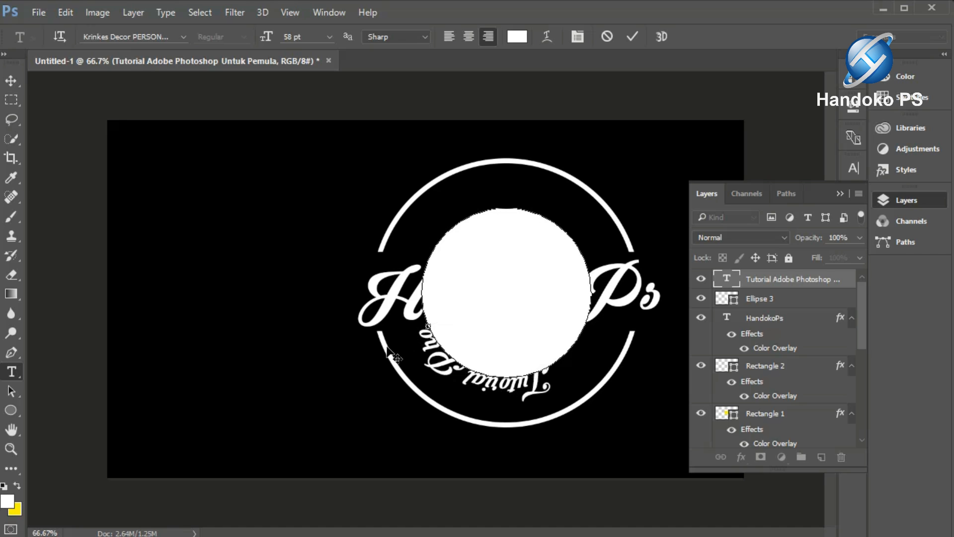
text(toshop)
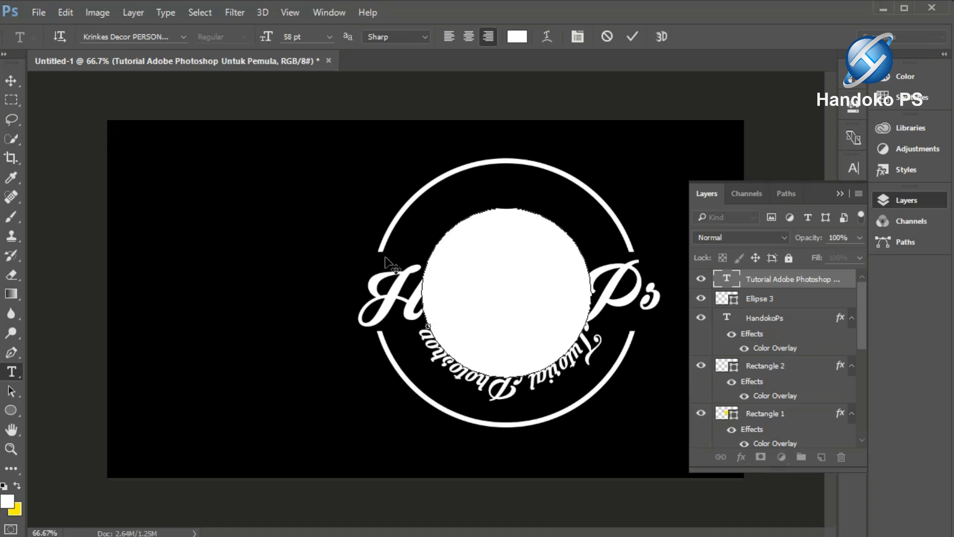
click(12, 80)
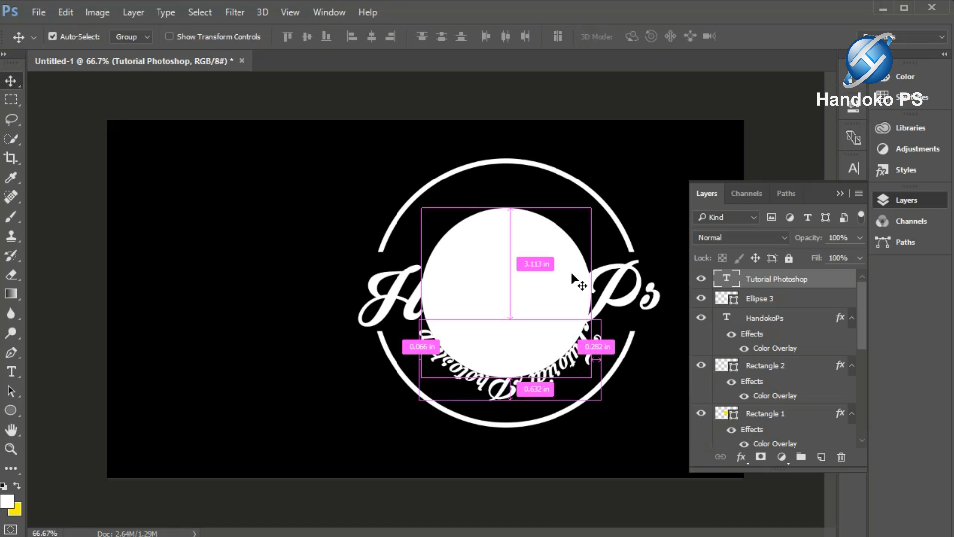
Rotate the Tutorial Photoshop text about 179.65° and move it up so it arches over the white circle
key(ctrl+t)
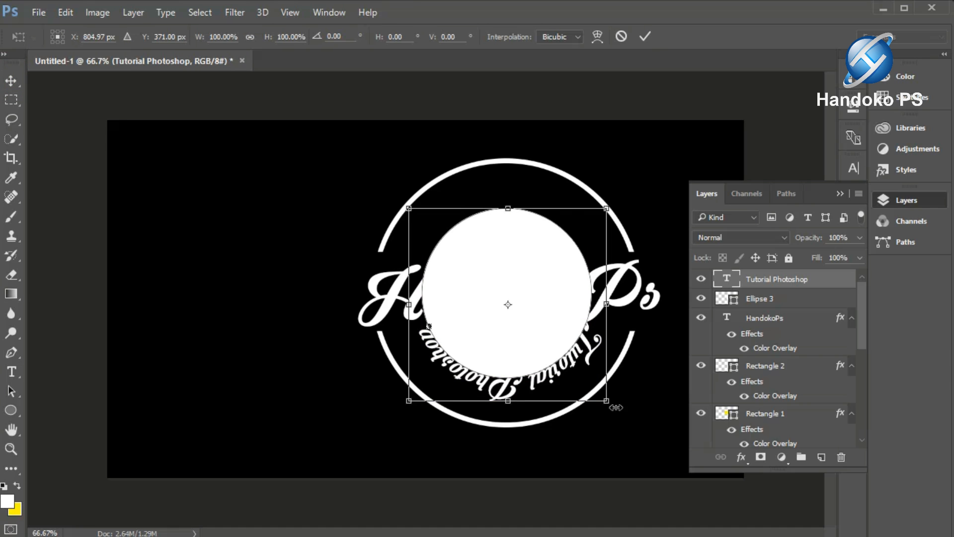
drag(618, 410, 420, 224)
drag(529, 237, 527, 203)
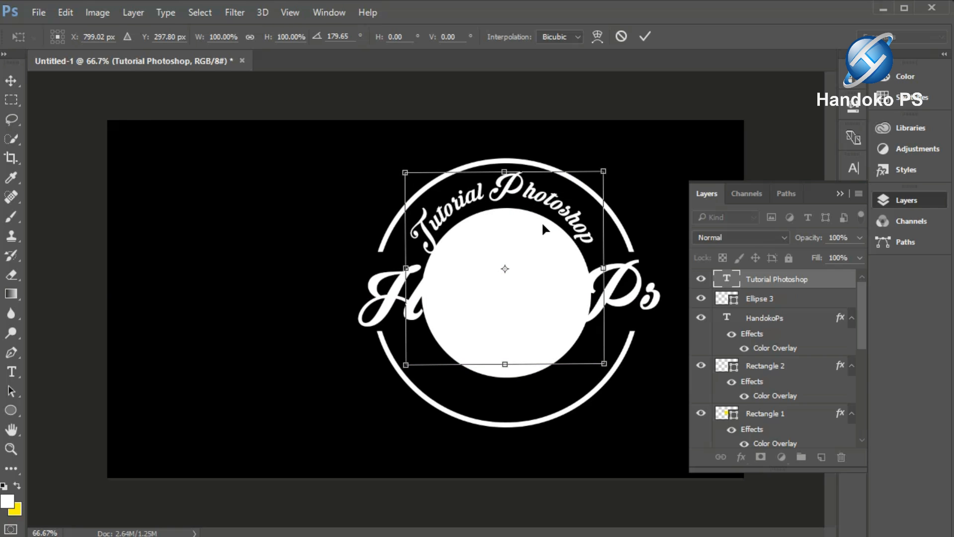
key(Return)
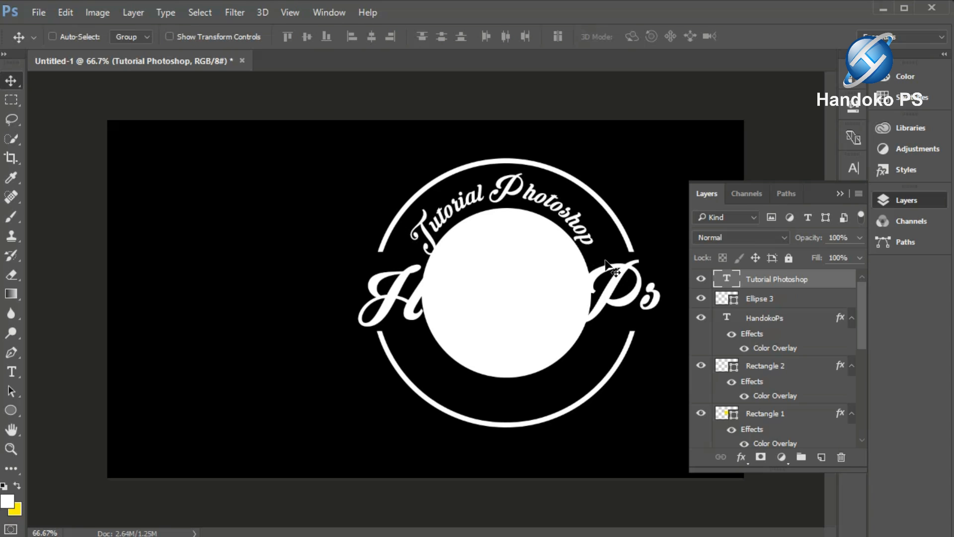
Hide the Ellipse 3 circle and scale the Tutorial Photoshop text down slightly
click(702, 298)
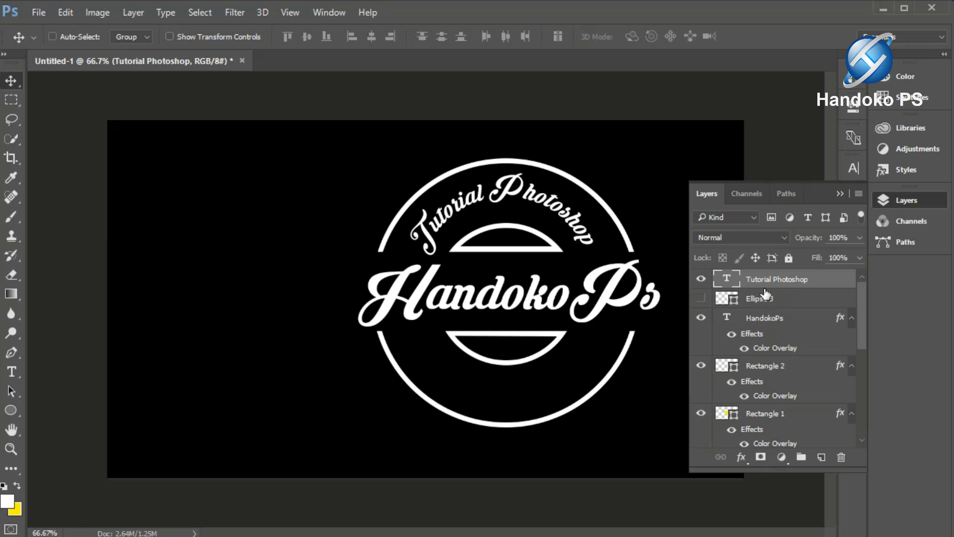
key(ctrl+t)
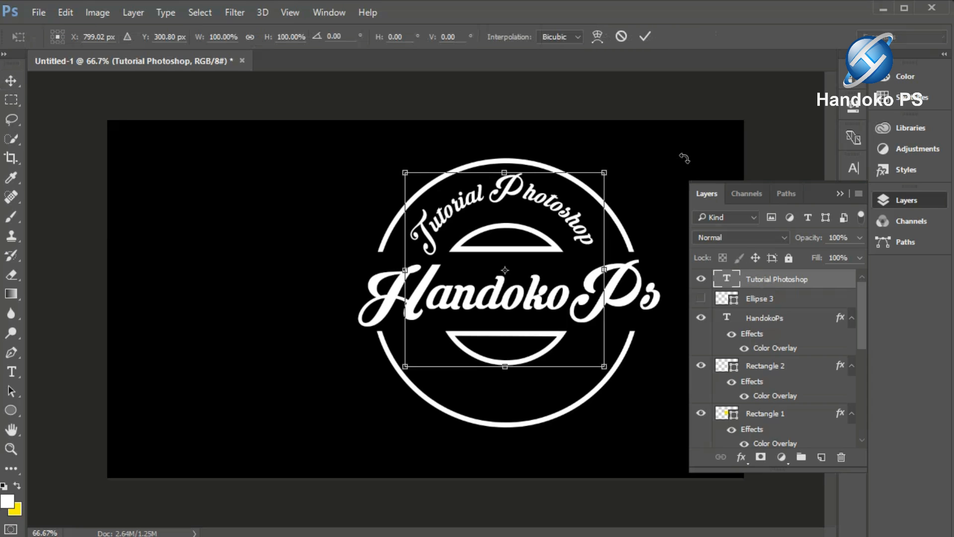
drag(604, 171, 598, 193)
key(Return)
Nudge the Tutorial Photoshop text upward between the inner and outer upper arcs
key(Up)
key(Up)
key(Up)
key(Up)
key(Up)
key(Up)
key(Up)
key(Up)
key(Up)
key(Up)
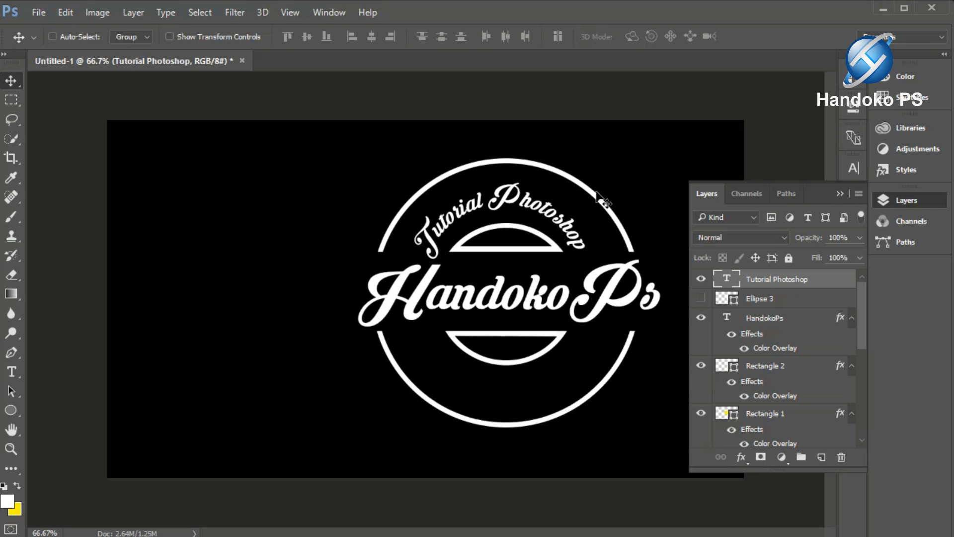
Scale the Tutorial Photoshop text up to about 105.32% in width and height
key(ctrl)
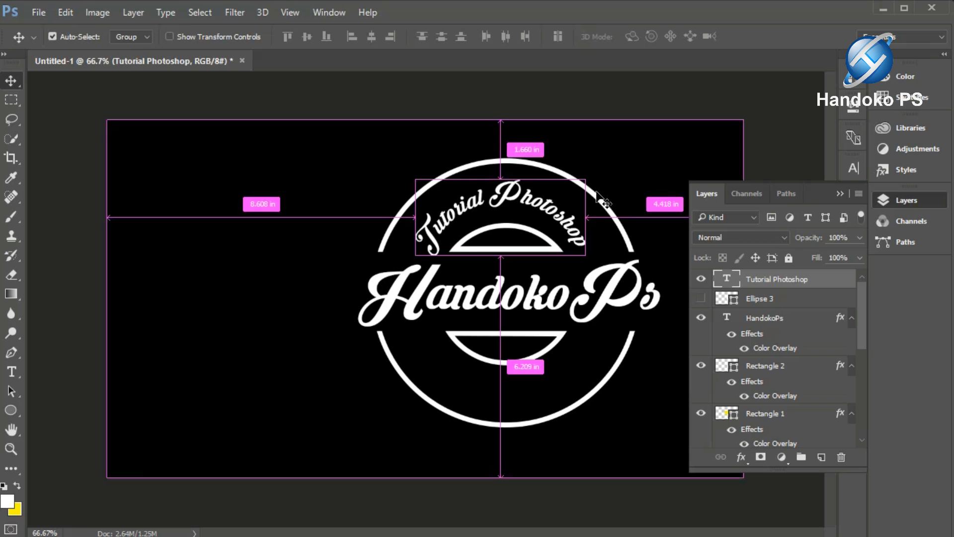
key(ctrl+t)
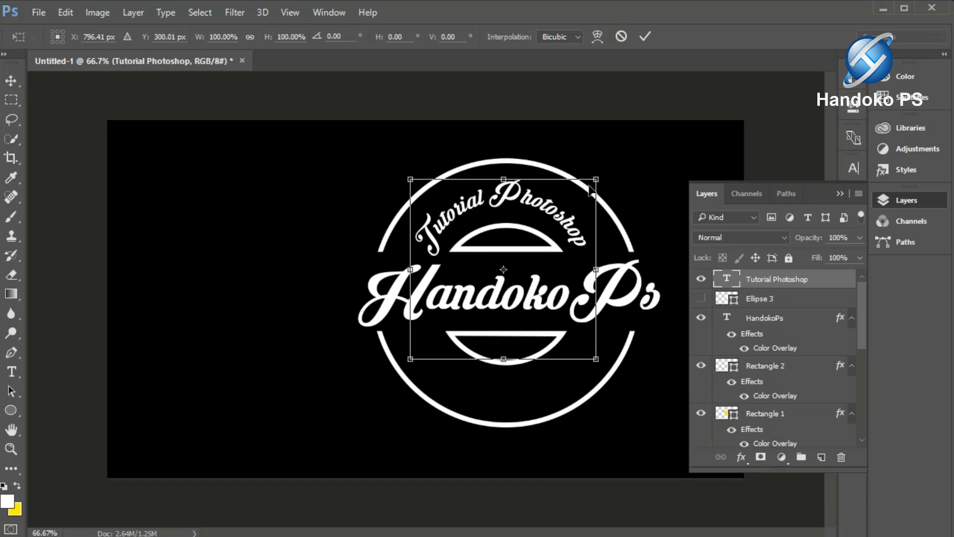
drag(598, 178, 615, 175)
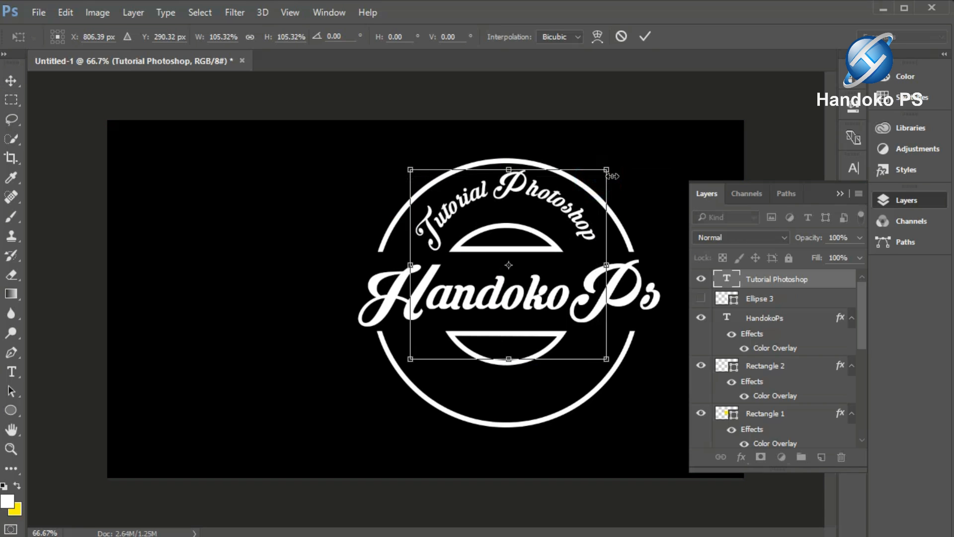
key(Return)
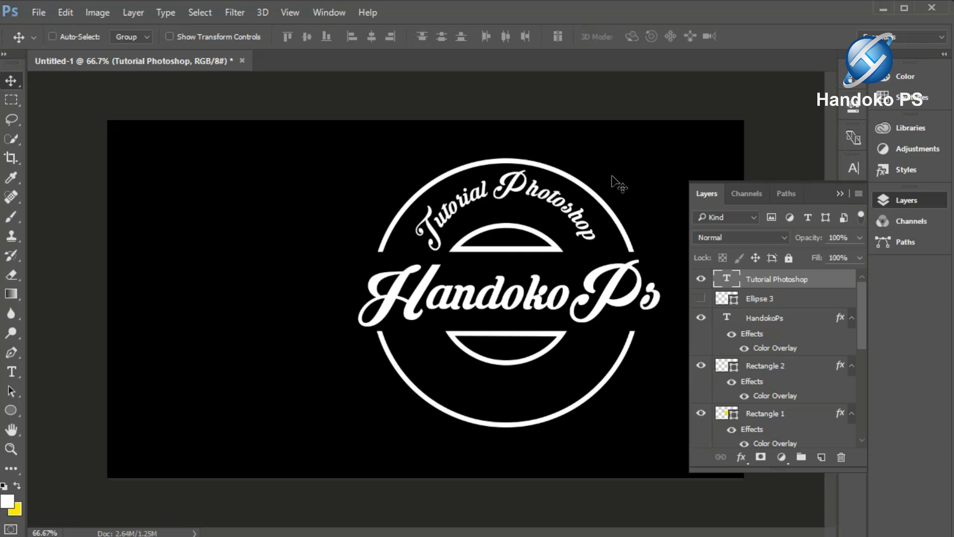
Rotate the Tutorial Photoshop text about 3.76° clockwise to level its arch
key(ctrl+t)
drag(622, 366, 620, 378)
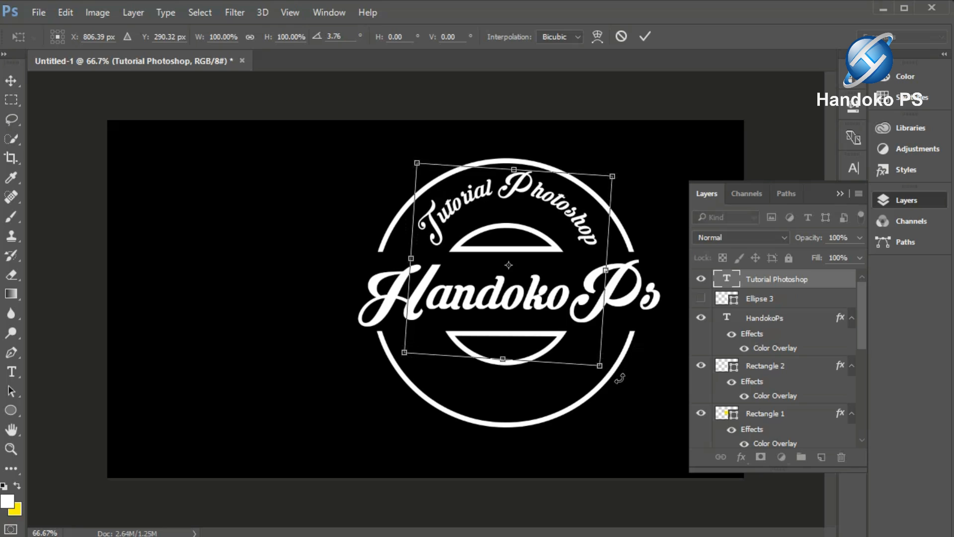
key(Return)
Nudge the Tutorial Photoshop text down and slightly left to centre it between the upper arcs
key(Down)
key(Down)
key(Down)
key(Down)
key(Down)
key(Down)
key(Down)
key(Down)
key(Down)
key(Down)
key(Down)
key(Down)
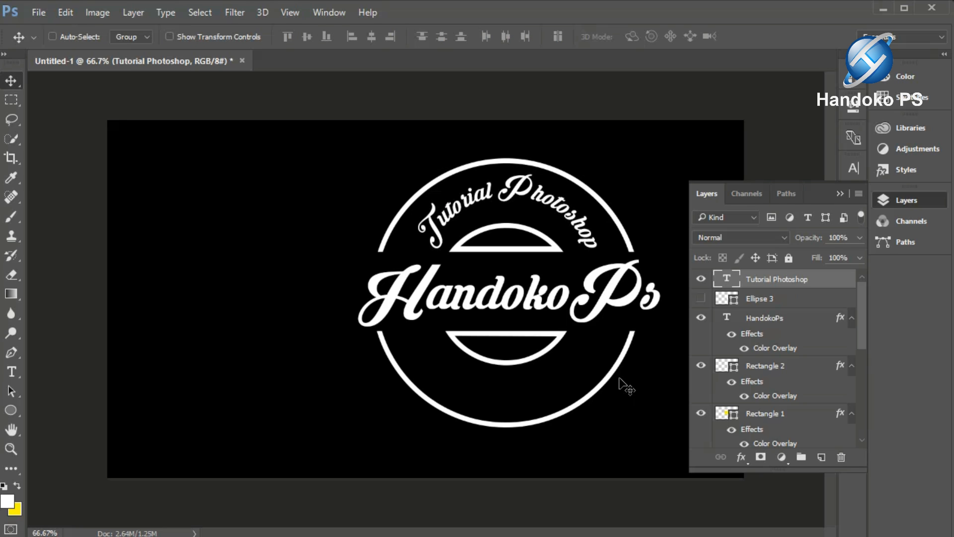
key(Down)
key(Down)
key(Down)
key(Down)
key(Down)
key(Down)
key(Down)
key(Down)
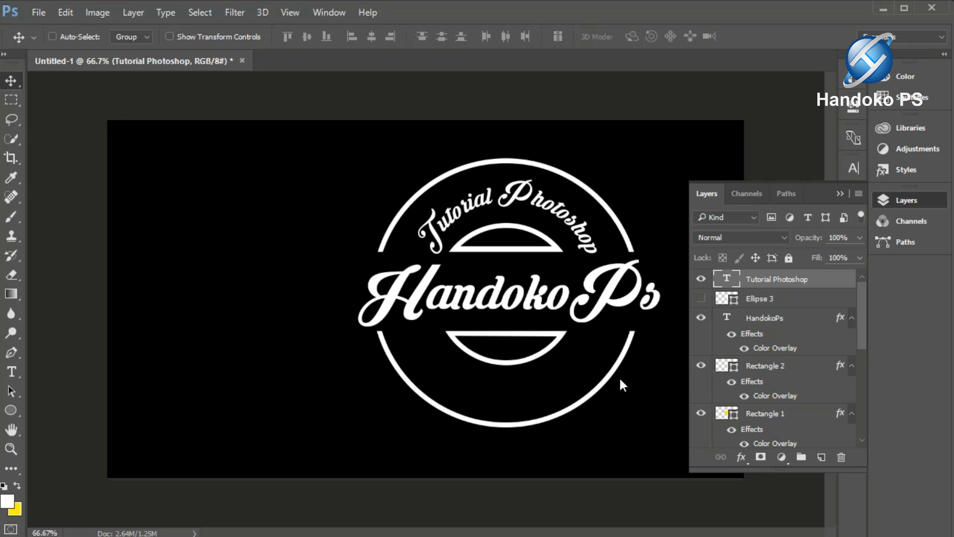
key(Down)
key(Down)
key(Left)
key(Left)
key(Left)
key(Left)
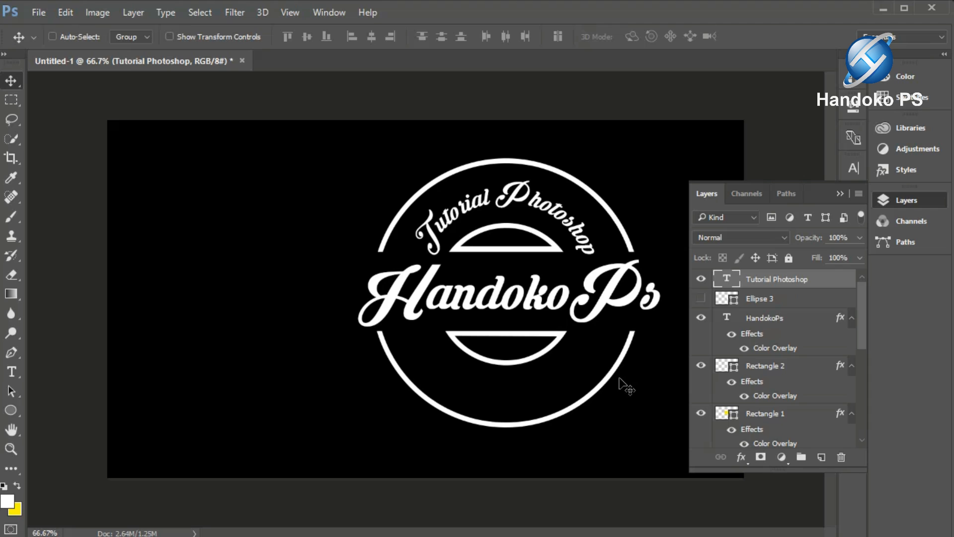
key(Right)
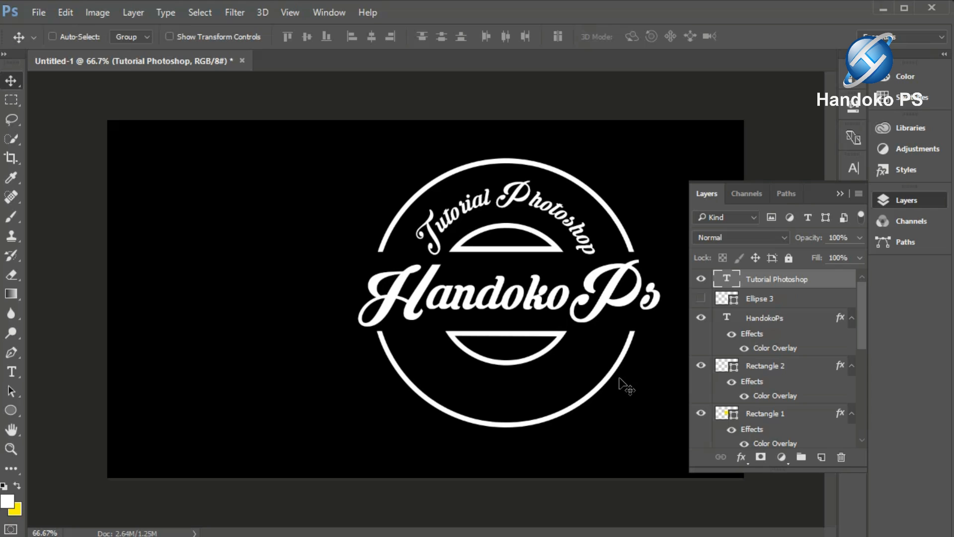
Duplicate the Tutorial Photoshop text, rotate the copy about -179.73° and move it down between the lower arcs
key(ctrl)
key(ctrl+j)
key(ctrl+t)
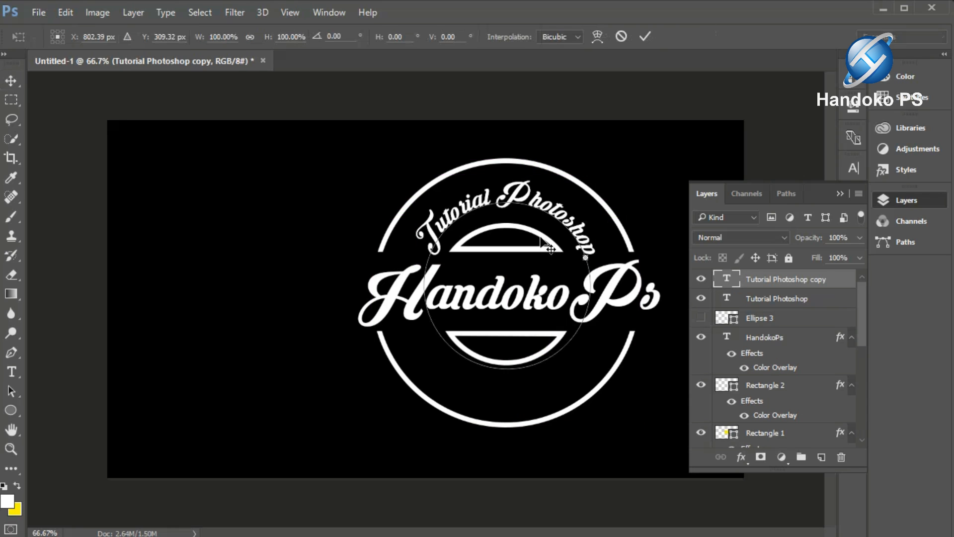
drag(624, 382, 370, 147)
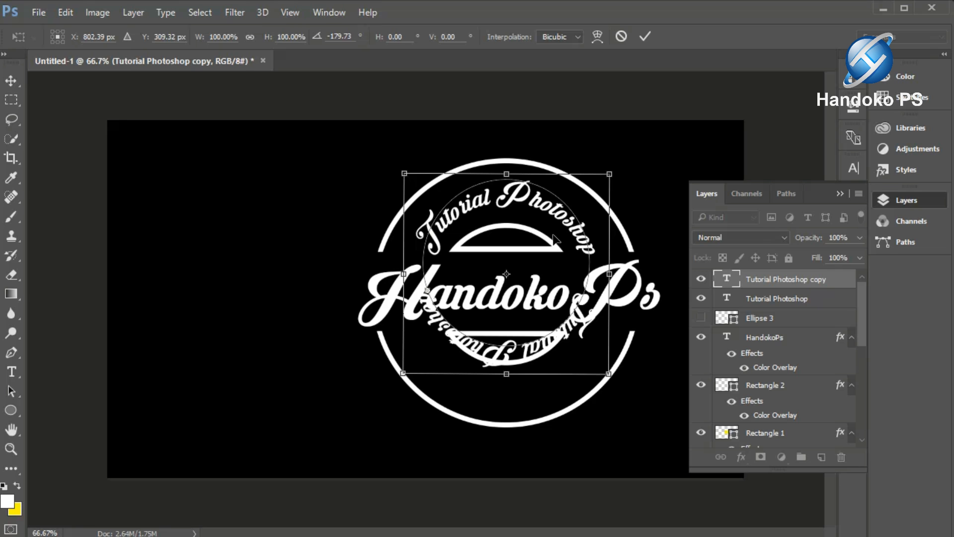
drag(554, 281, 554, 293)
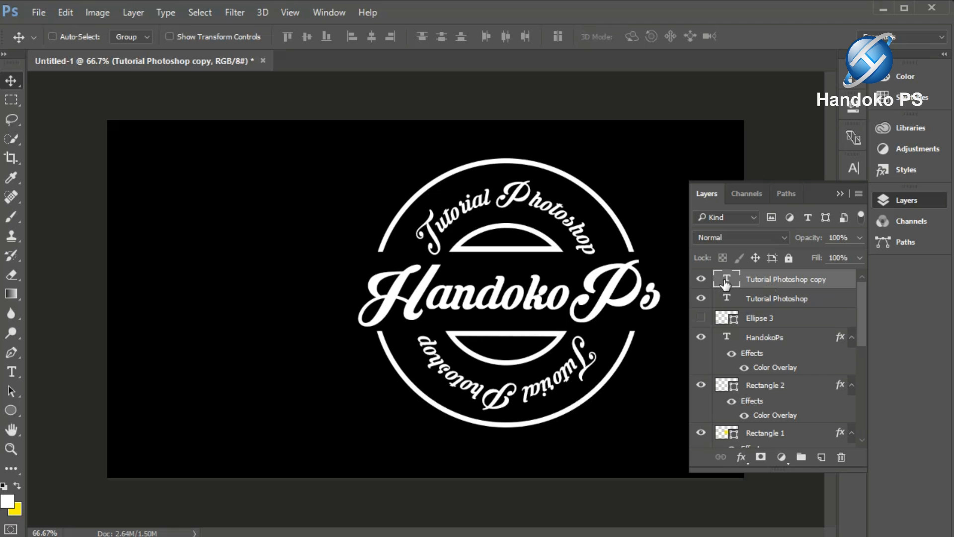
Flip the duplicated Tutorial Photoshop text to the inner side of its circular path with the Path Selection tool
double_click(723, 279)
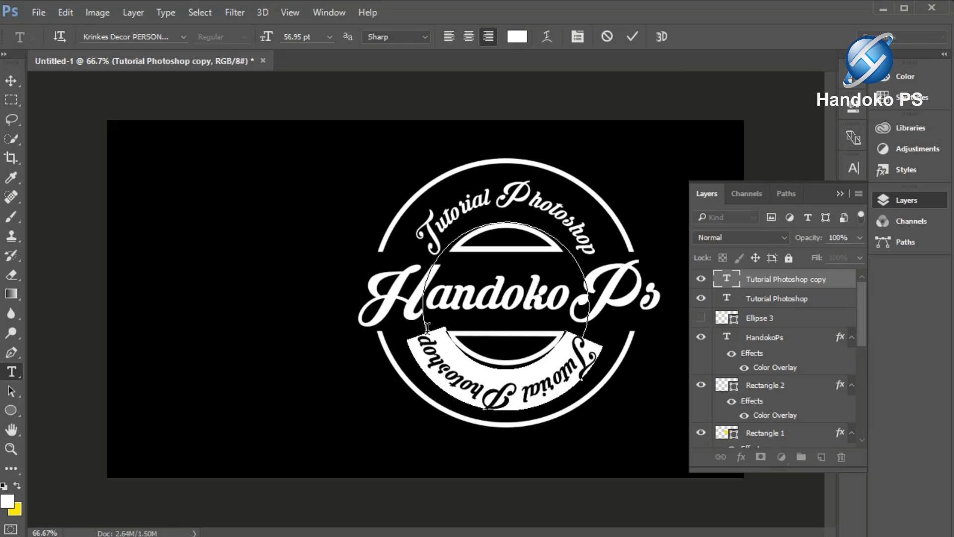
click(725, 281)
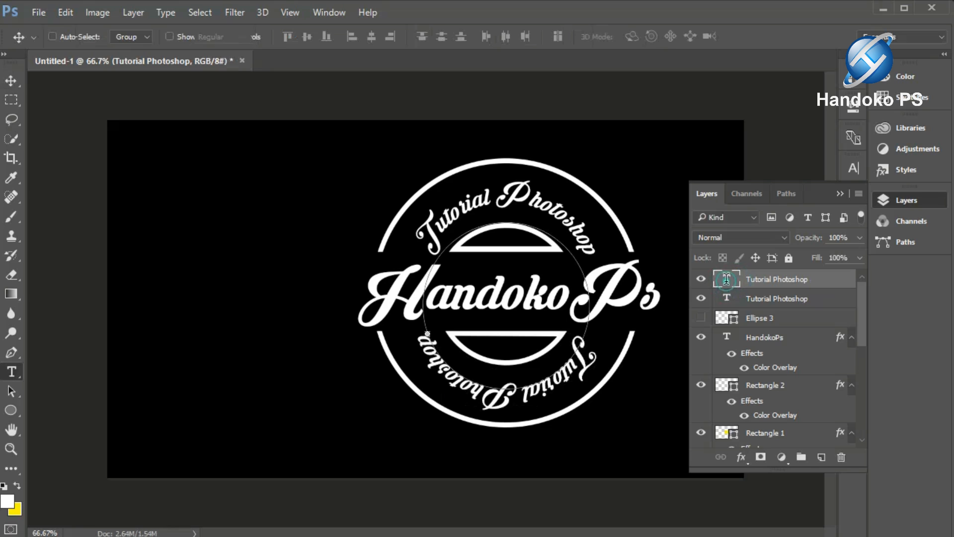
click(12, 396)
drag(16, 394, 54, 405)
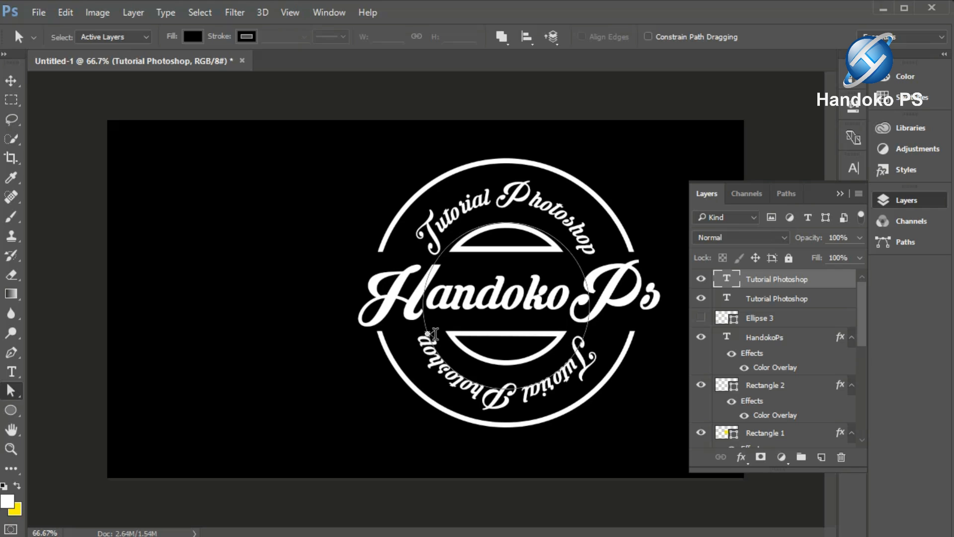
drag(433, 332, 438, 339)
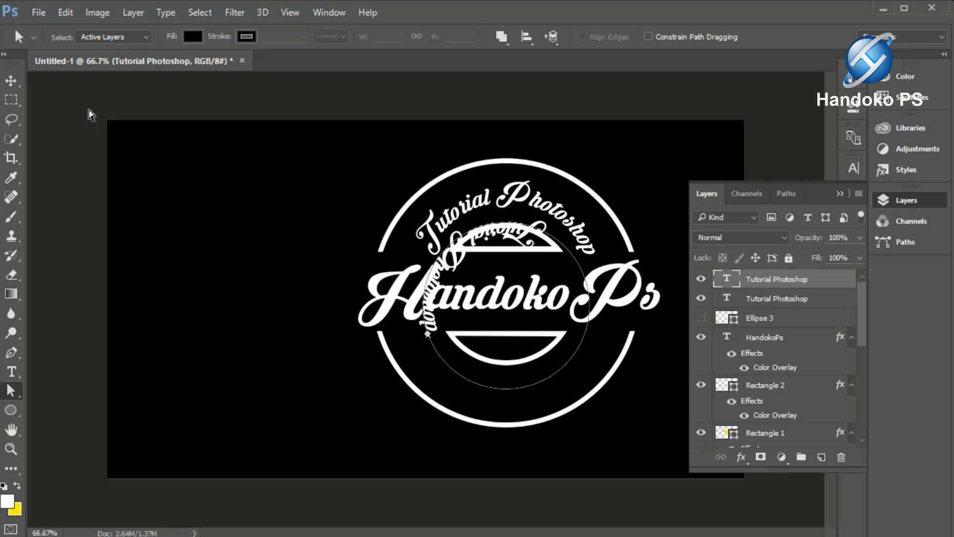
Enlarge, rotate and reposition the flipped text copy so it reads upright, centred between the lower arcs
click(11, 81)
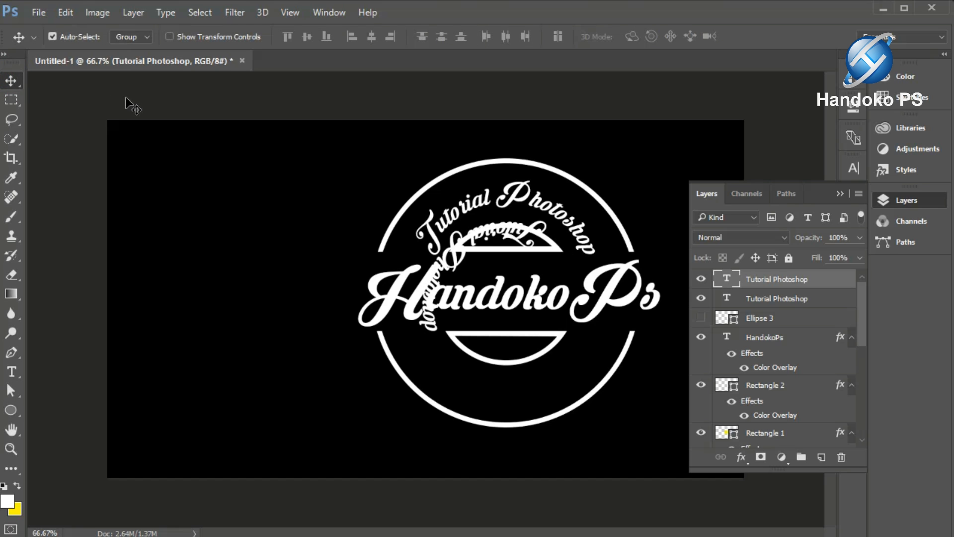
key(ctrl+t)
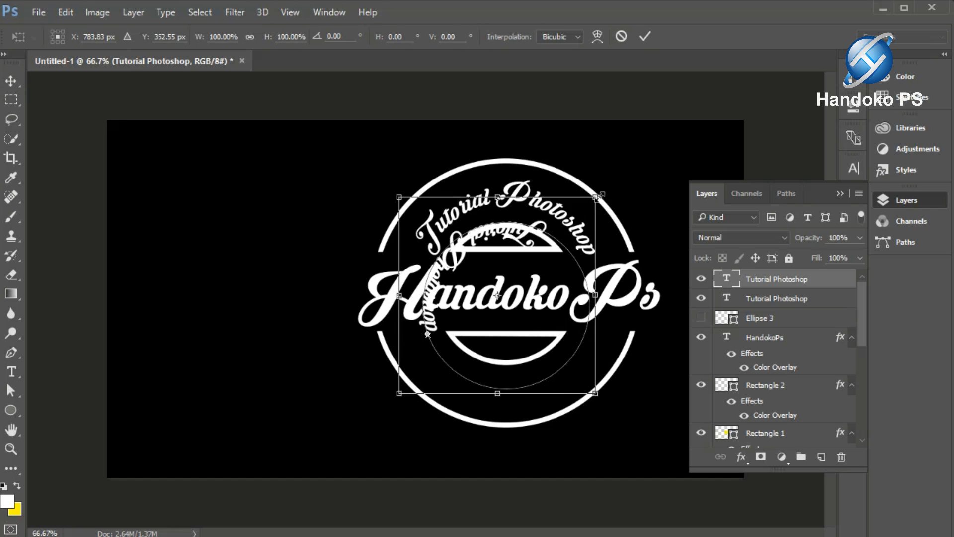
drag(596, 197, 339, 267)
drag(515, 372, 491, 406)
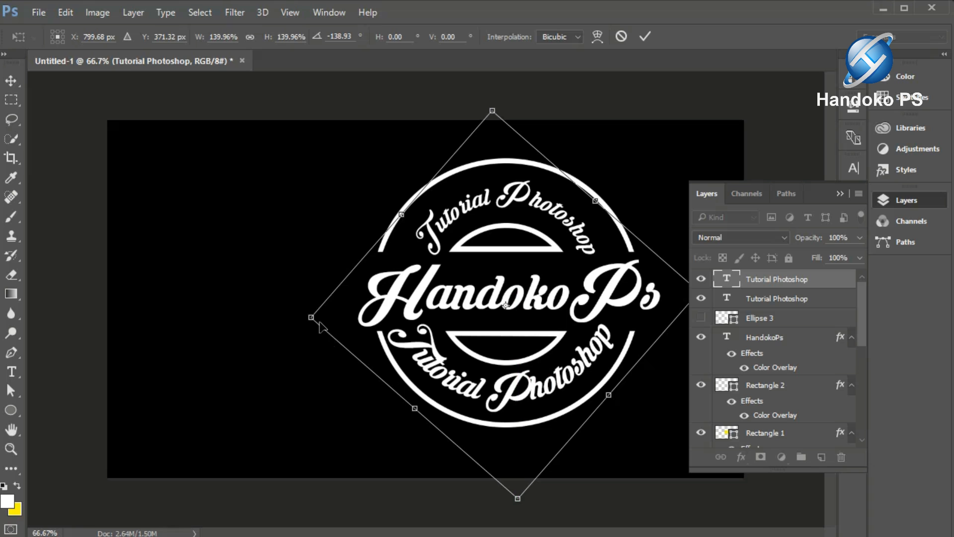
drag(312, 317, 361, 314)
drag(553, 392, 528, 400)
key(Return)
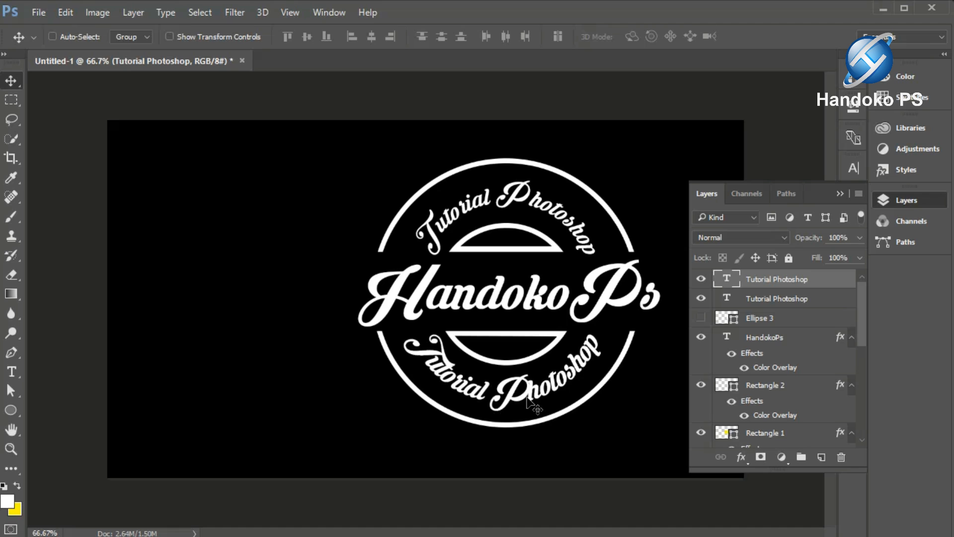
Replace the wording of the lower curved text with "Belajar Photoshop"
double_click(727, 280)
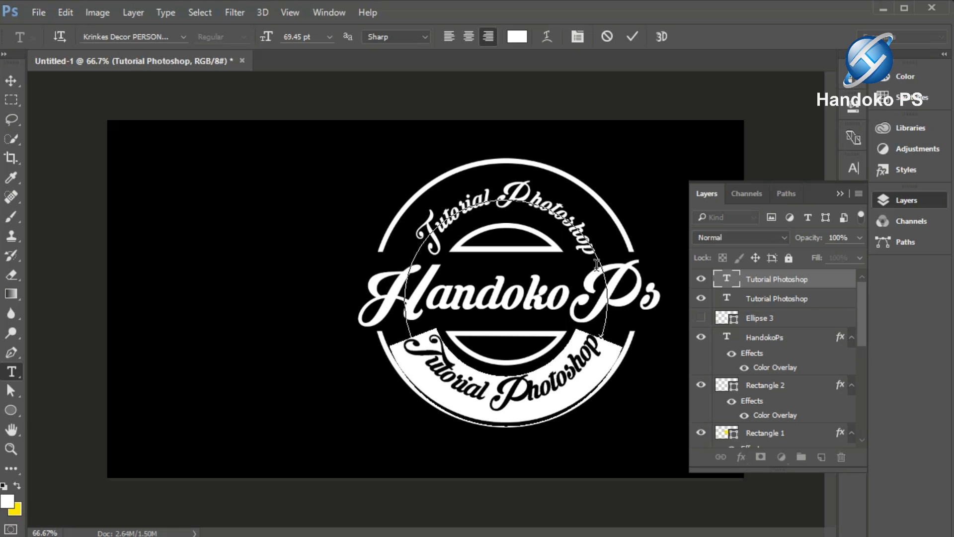
text(Bela)
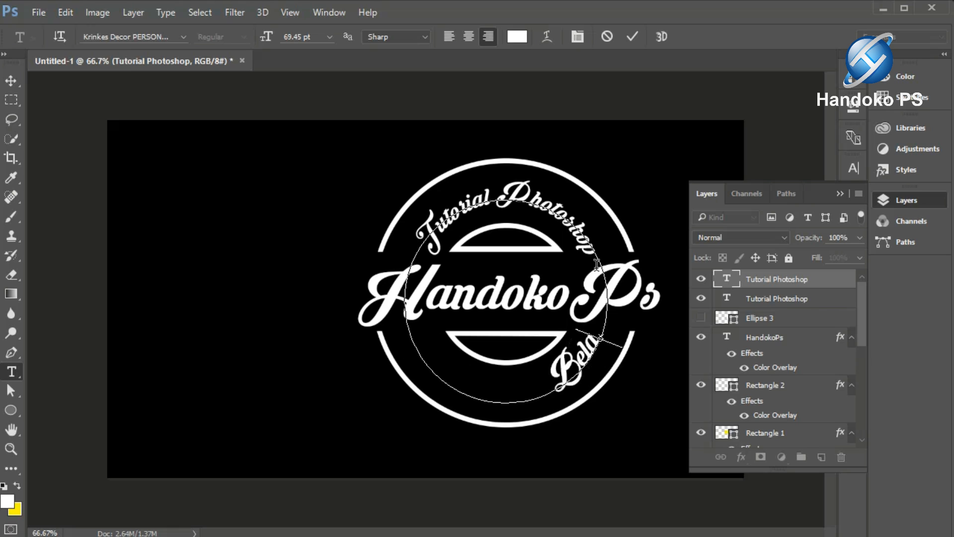
text(jar Photoshop)
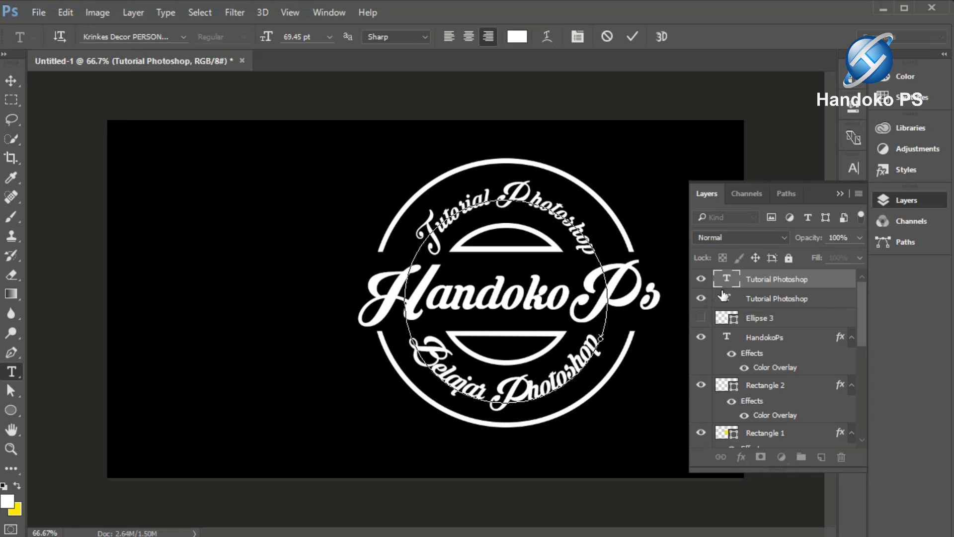
key(ctrl+Return)
key(v)
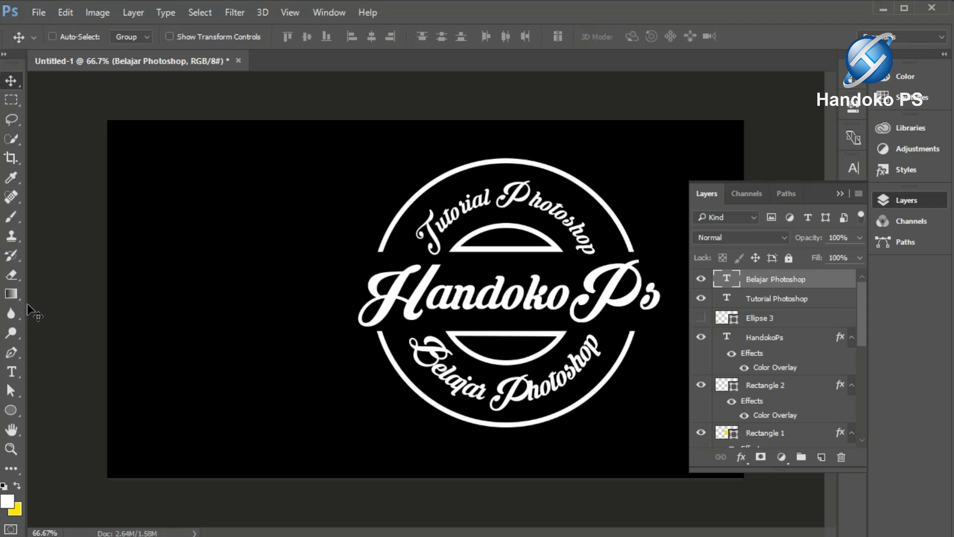
Draw a white rectangle about 52 × 53 px over the topmost part of the outer ring
drag(14, 415, 50, 404)
drag(521, 147, 495, 174)
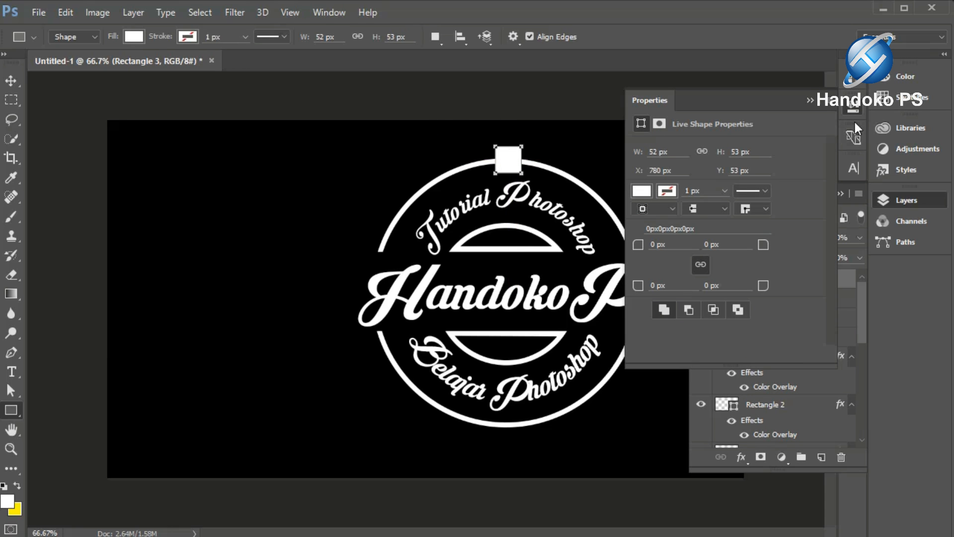
click(811, 100)
Apply a black Color Overlay at 100% opacity to the small rectangle so it cuts a gap in the outer ring
double_click(810, 278)
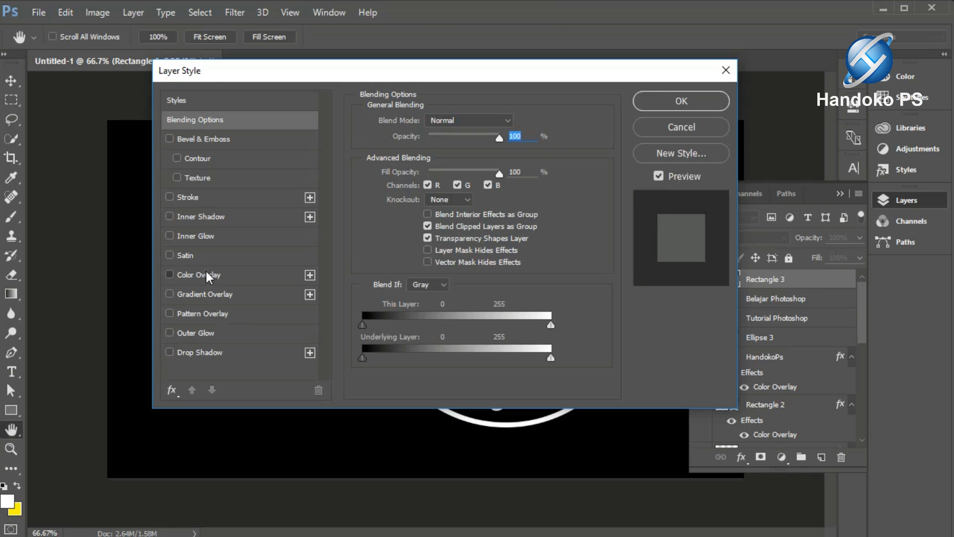
click(206, 273)
click(515, 126)
click(511, 236)
drag(512, 235, 476, 418)
click(814, 134)
click(710, 100)
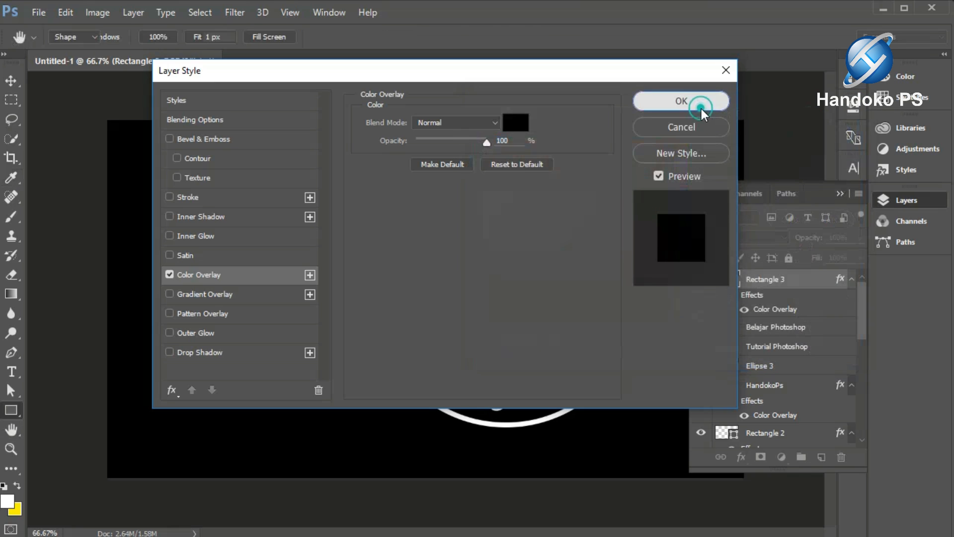
Copy the black rectangle straight down onto the lowest part of the outer ring and align both rectangles with the ring's centre
click(11, 80)
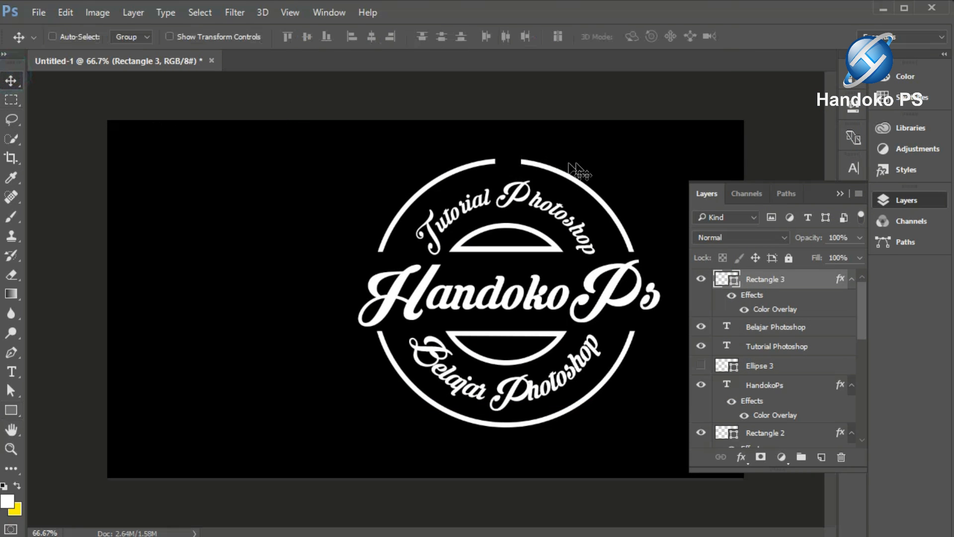
drag(502, 169, 502, 171)
key(alt)
drag(510, 159, 498, 427)
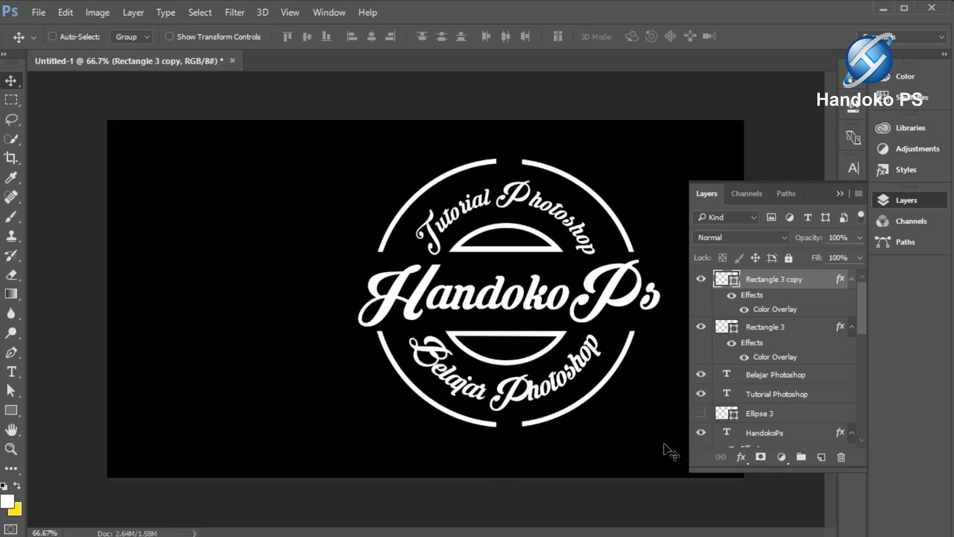
ctrl+click(775, 327)
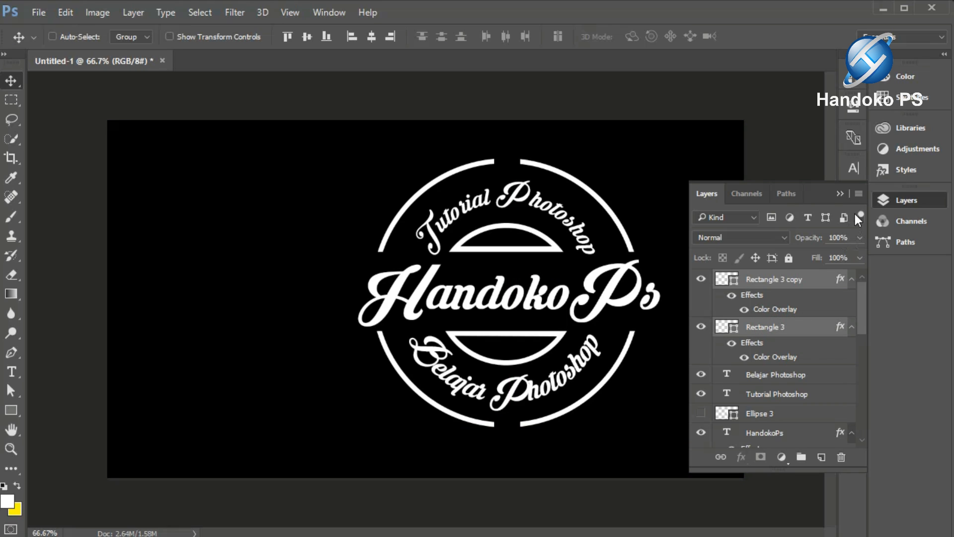
click(840, 193)
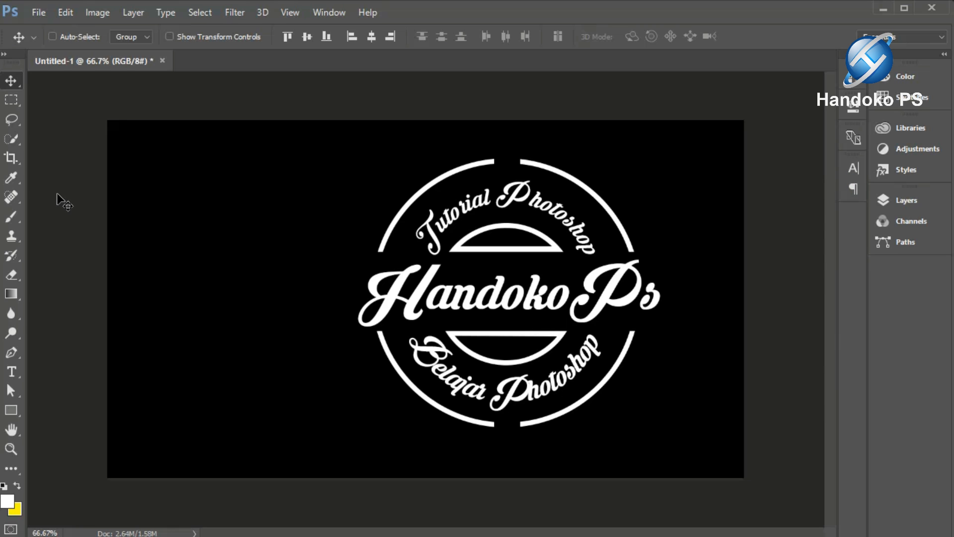
Draw a white circle about 15 px in diameter and place it in the outer ring's upper gap
drag(12, 411, 55, 438)
drag(172, 376, 177, 379)
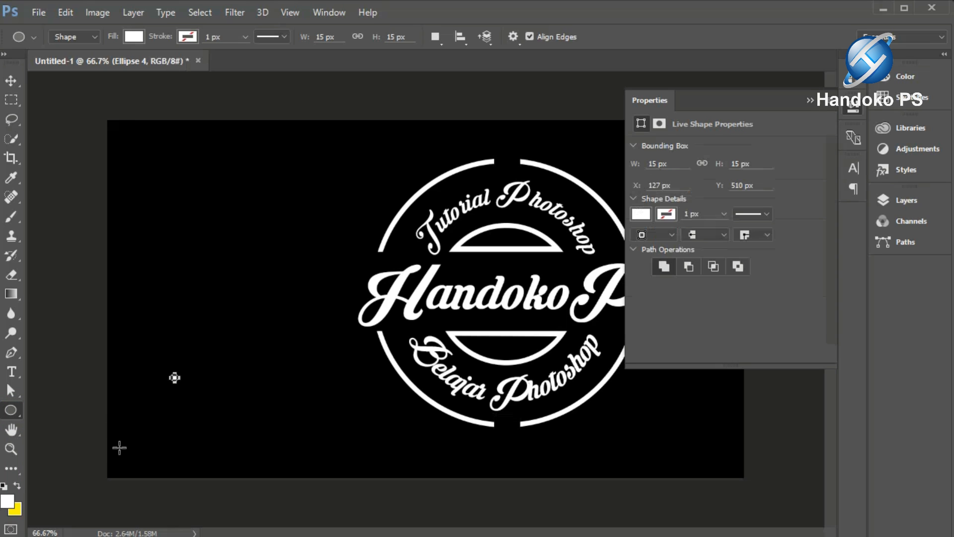
click(11, 80)
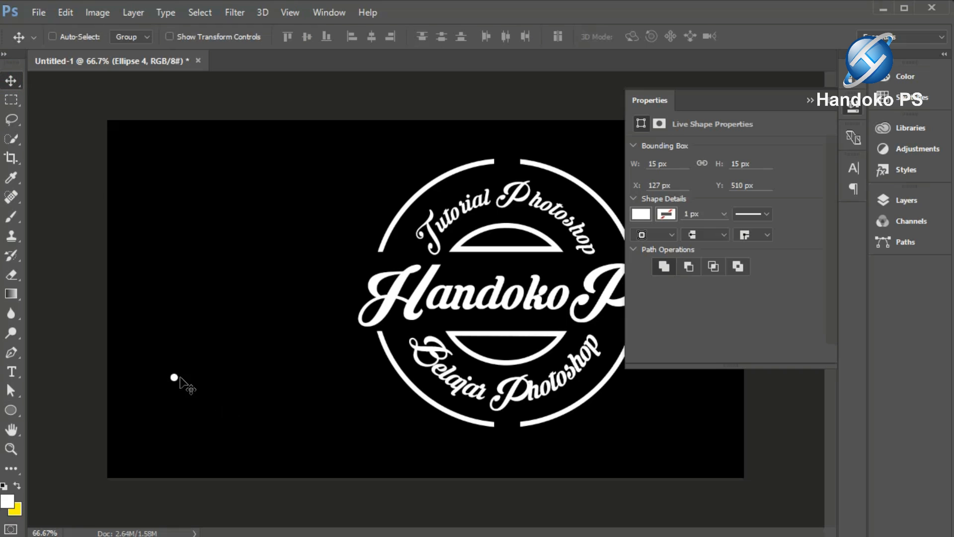
drag(174, 376, 507, 161)
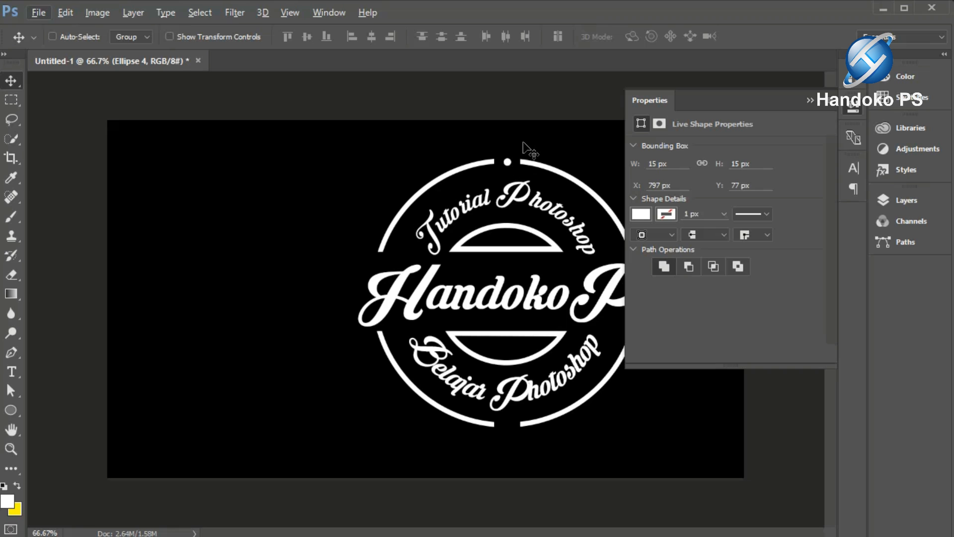
Copy the small white circle straight down into the outer ring's lower gap and nudge it slightly downward
drag(506, 164, 510, 425)
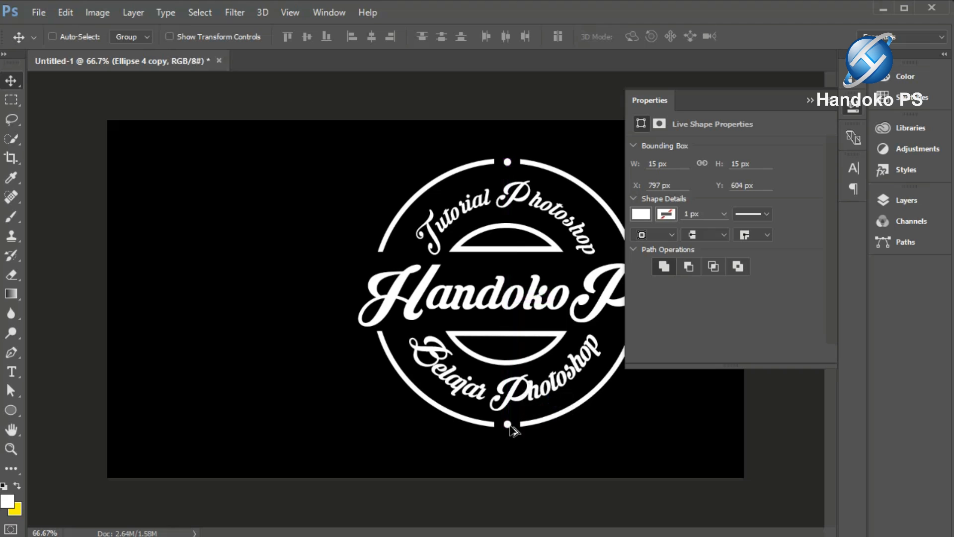
key(Down)
key(Down)
click(811, 100)
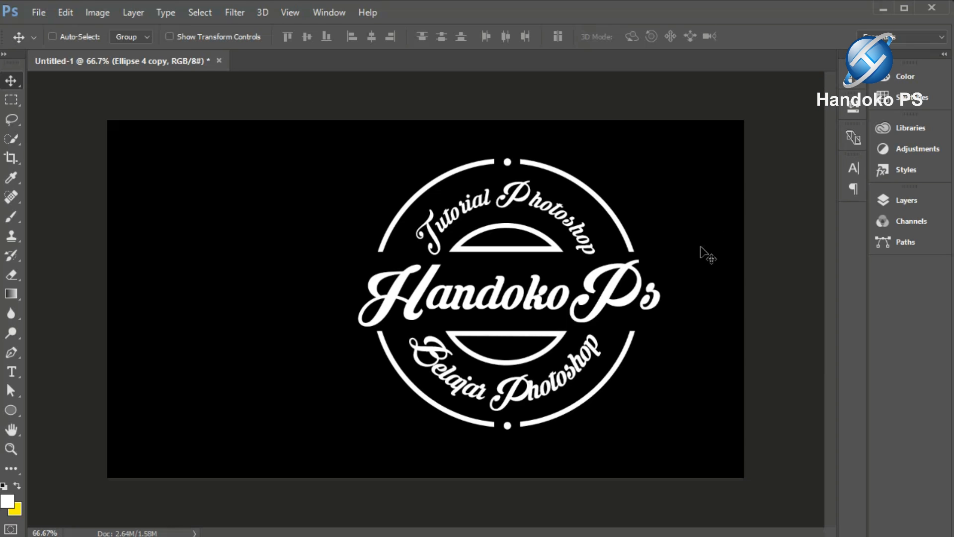